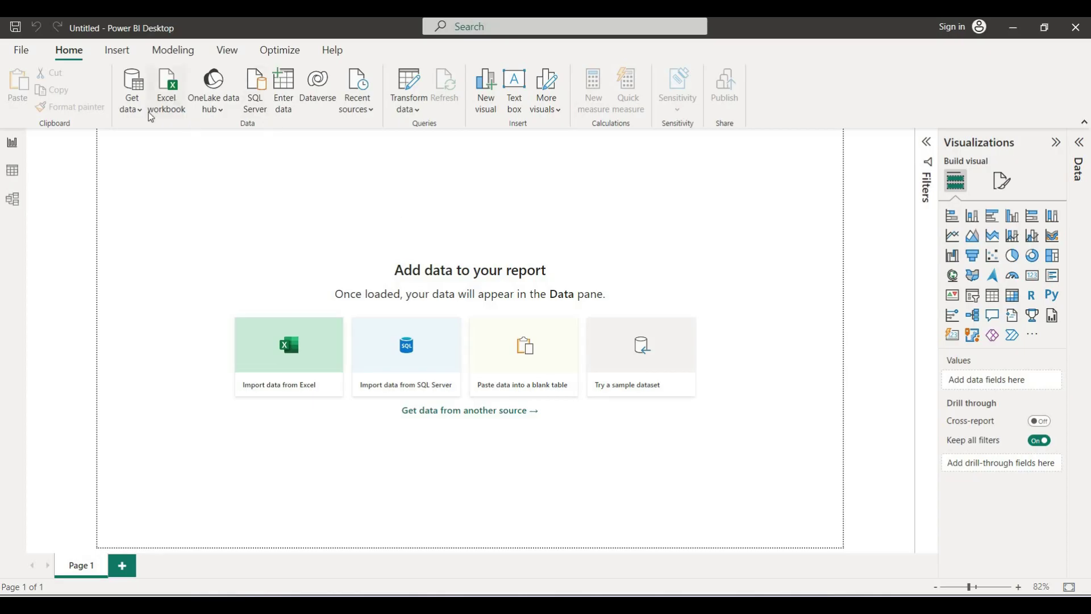
- Load the Country sales table from the Country sales Excel workbook on the Desktop
left_click(137, 111)
left_click(170, 159)
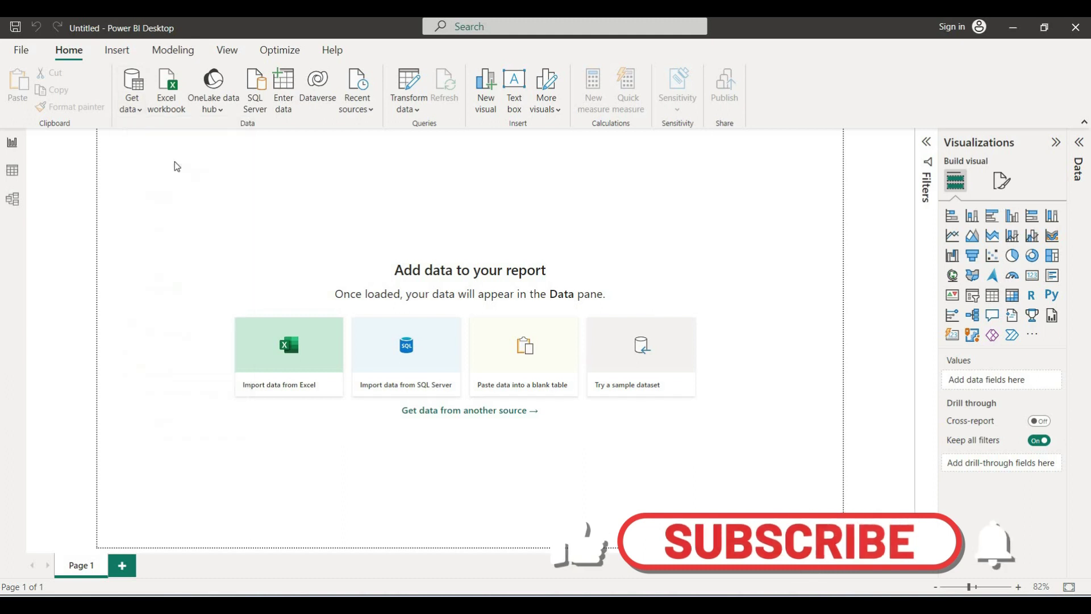
left_click(180, 129)
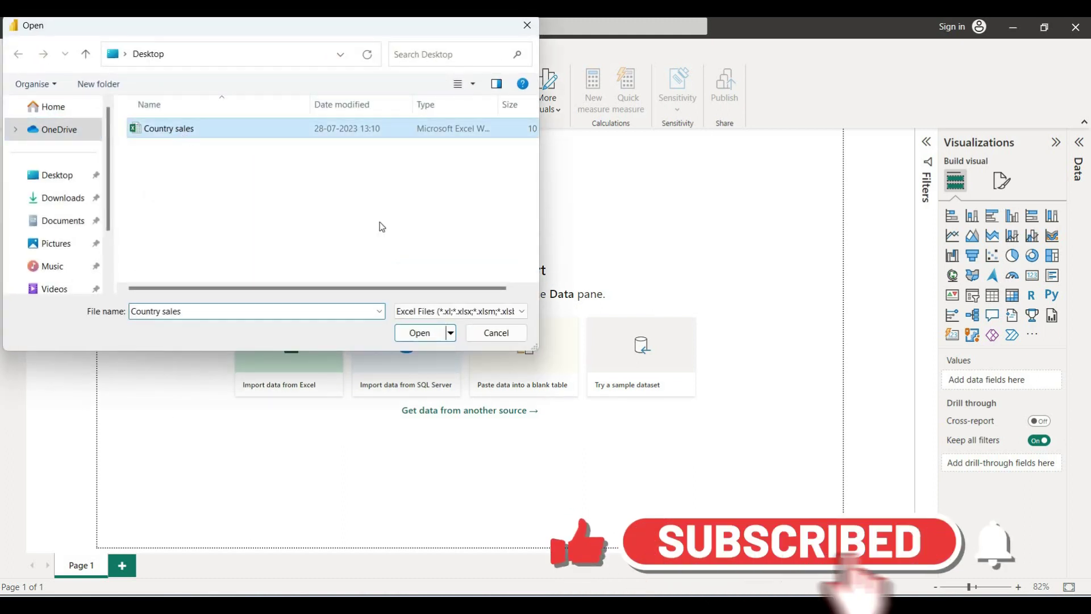
left_click(419, 334)
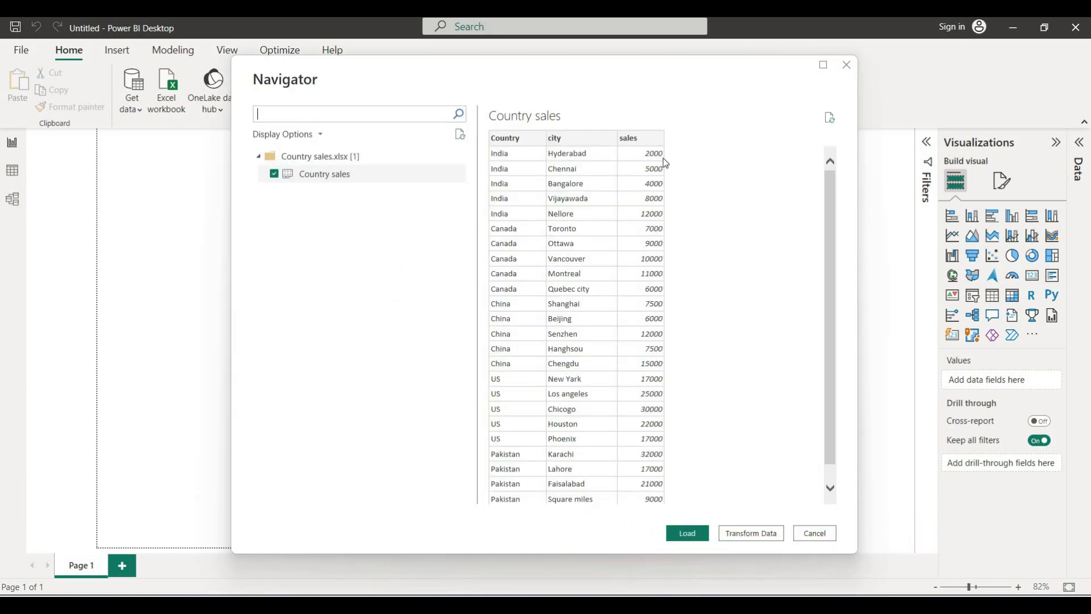
left_click(686, 535)
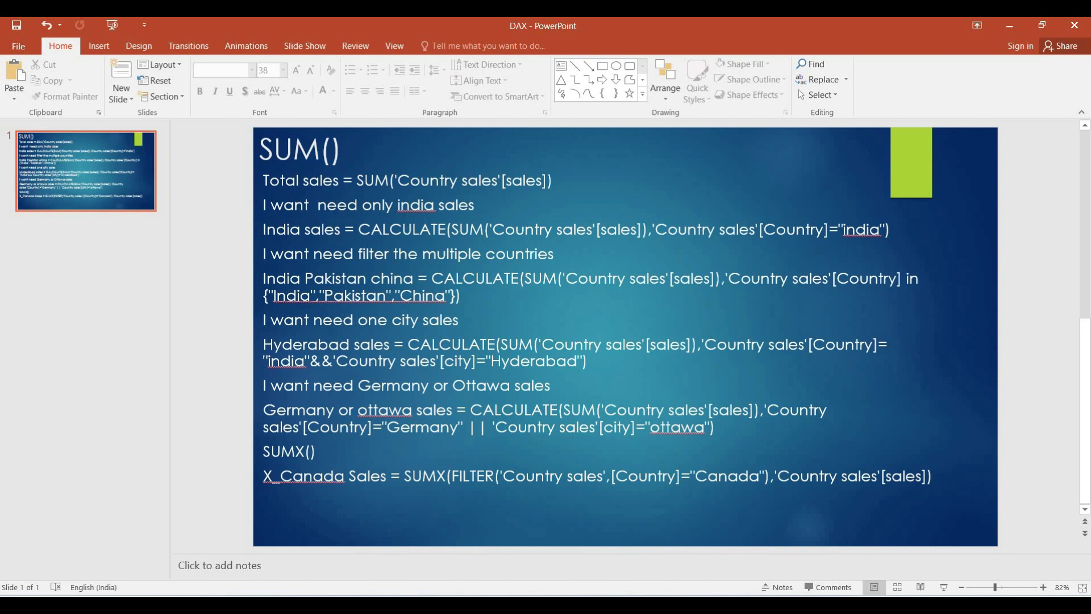
- Switch back to Power BI Desktop and create the measure Total Sales = SUM('Country sales'[sales]) in the Country sales table
key("alt+Tab")
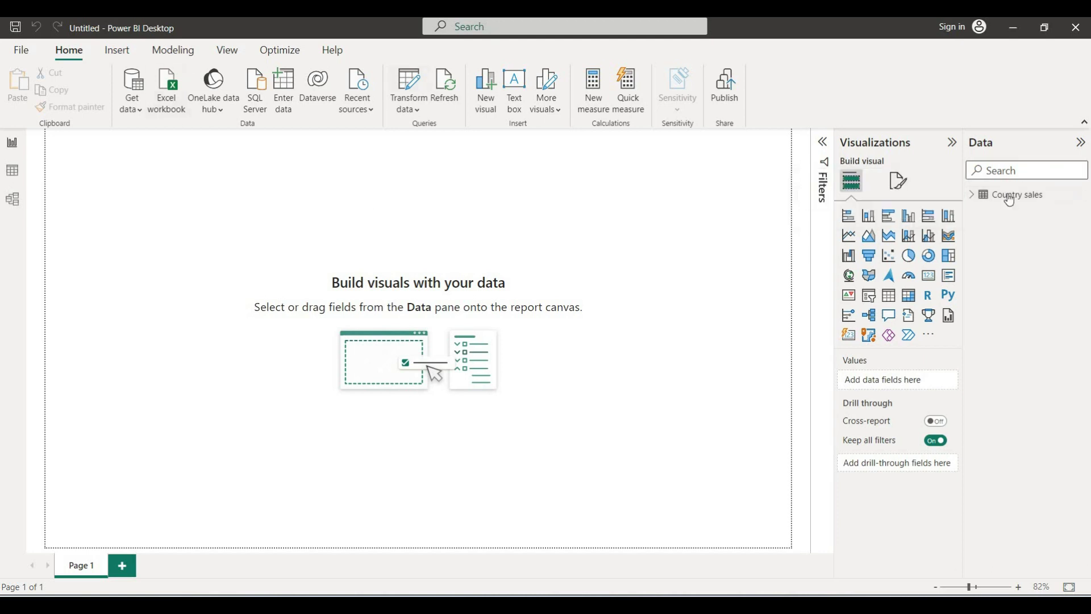
right_click(1004, 203)
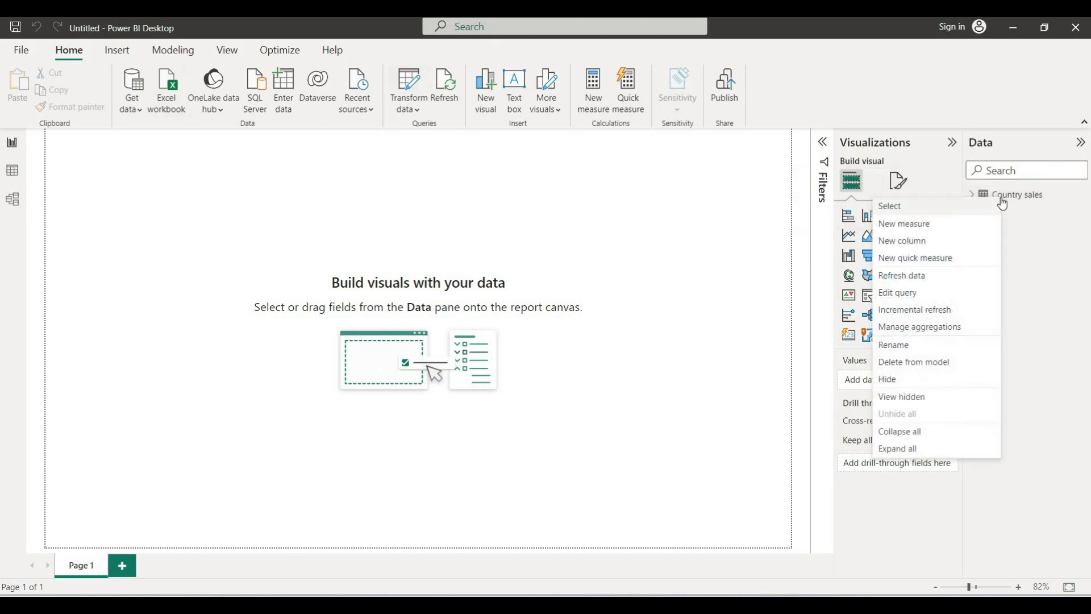
left_click(915, 225)
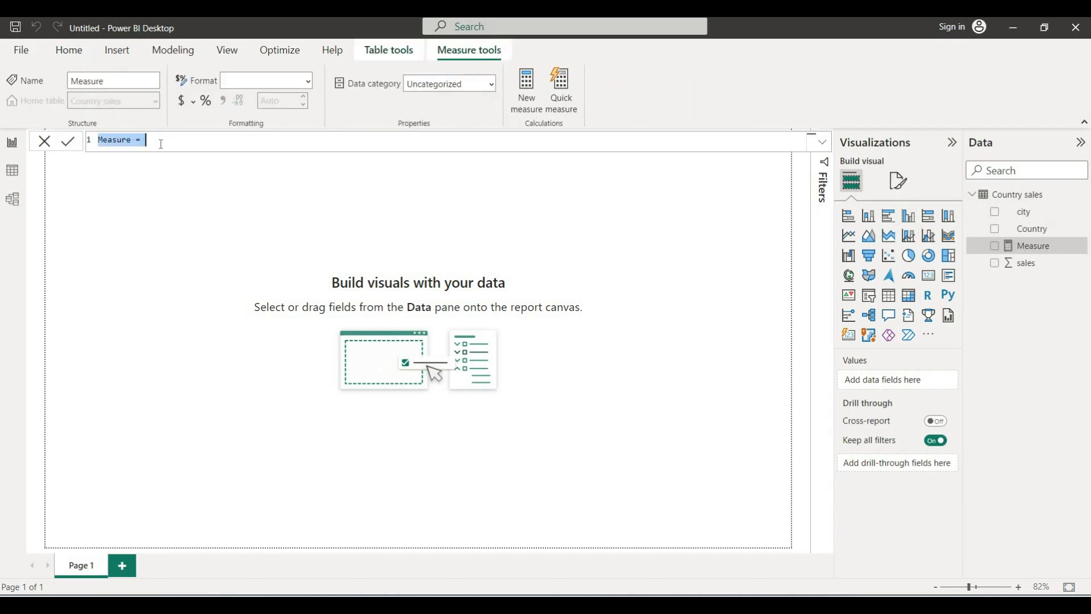
type("T")
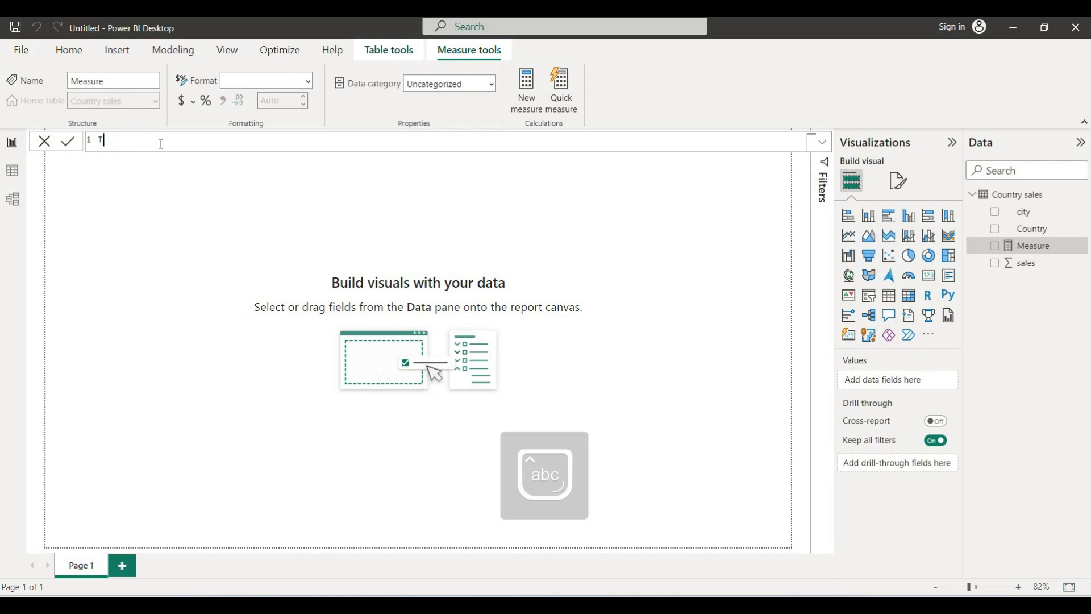
type("otal Sales=")
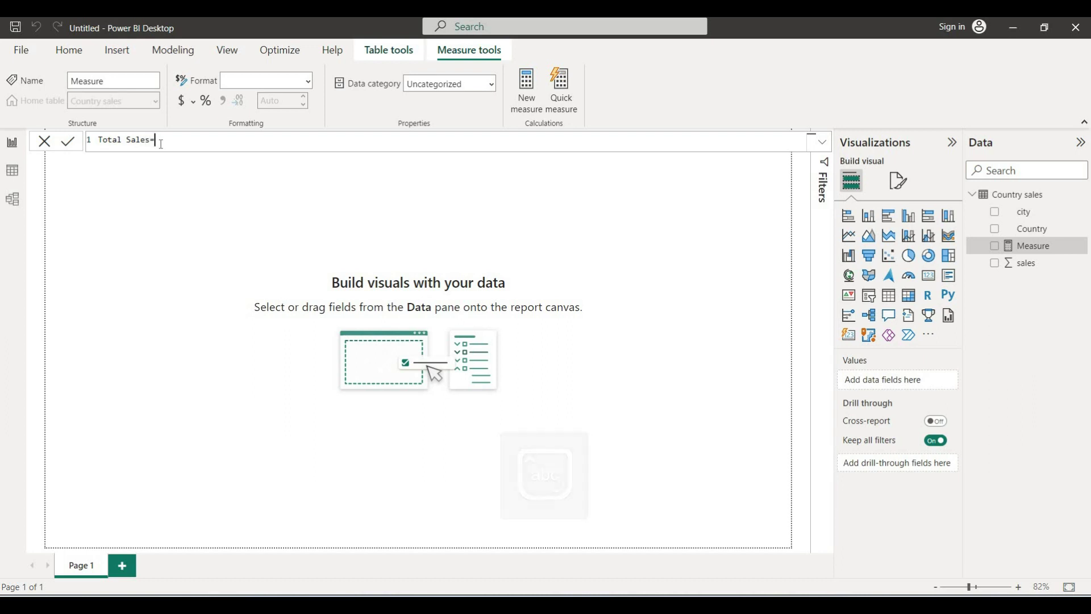
type("sum")
key("Tab")
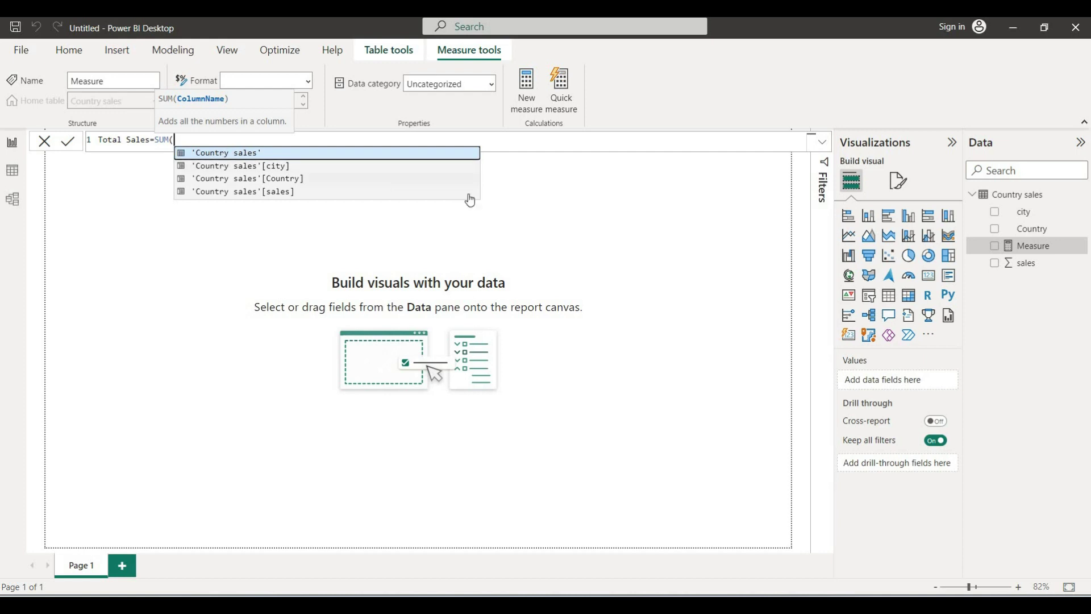
left_click(270, 191)
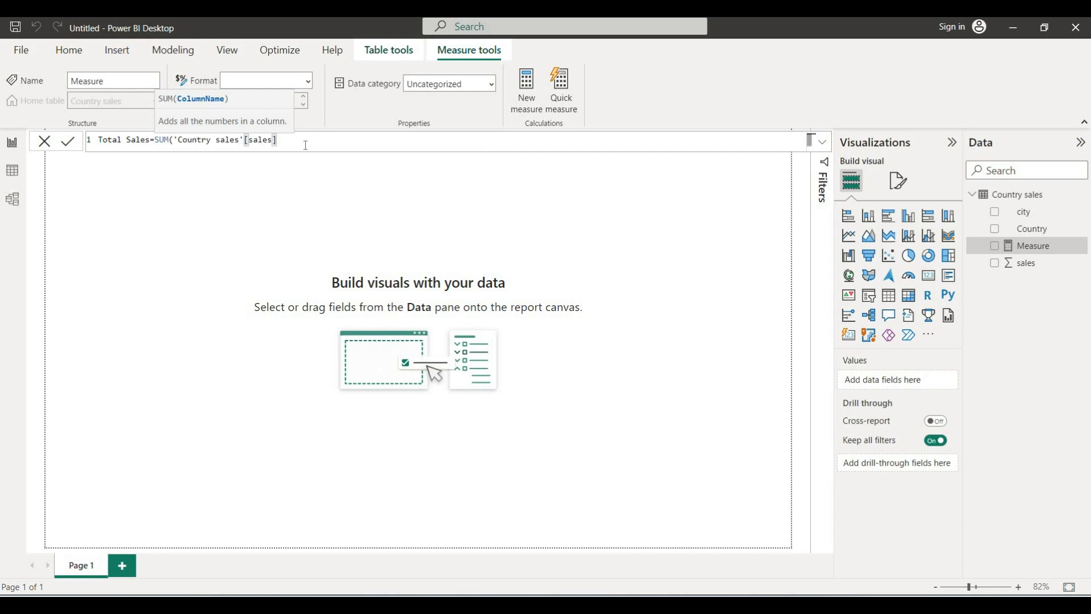
type(")")
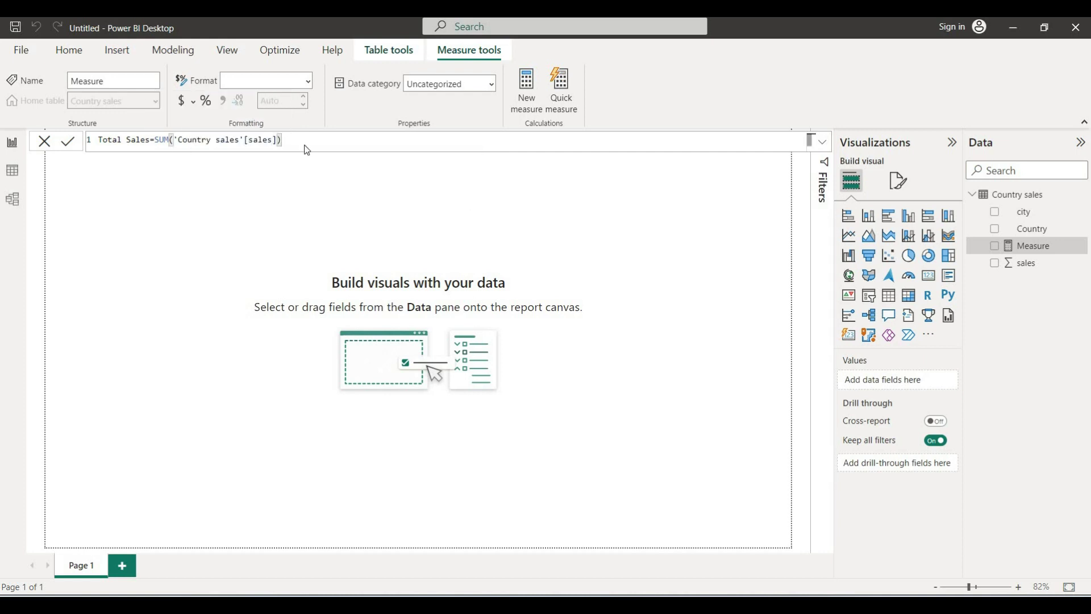
key("Return")
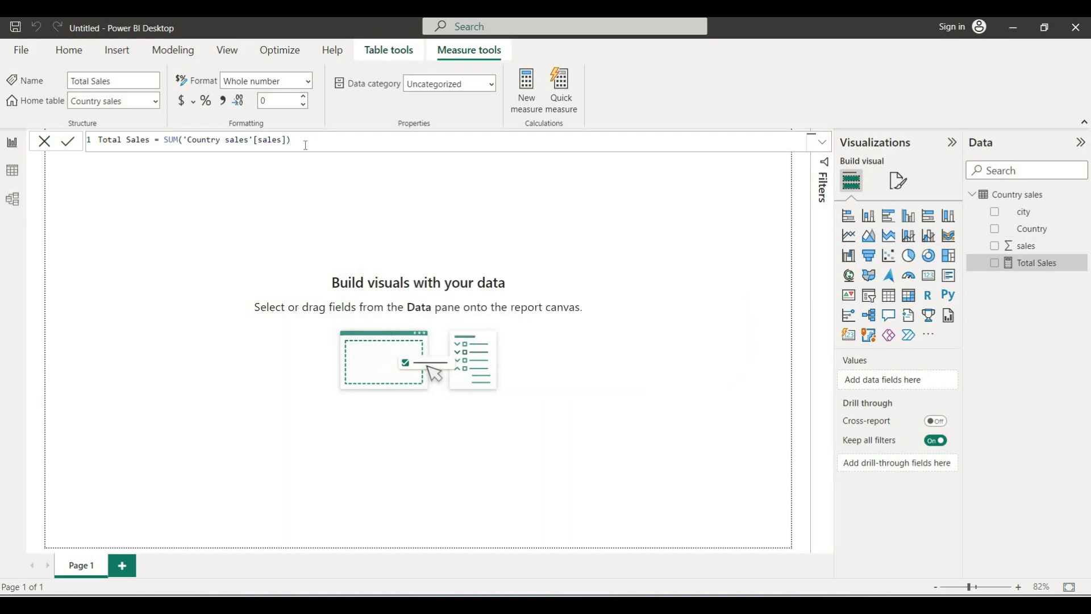
- Add a card visual for the Total Sales measure and move it slightly in from the report page's corner
left_click(928, 281)
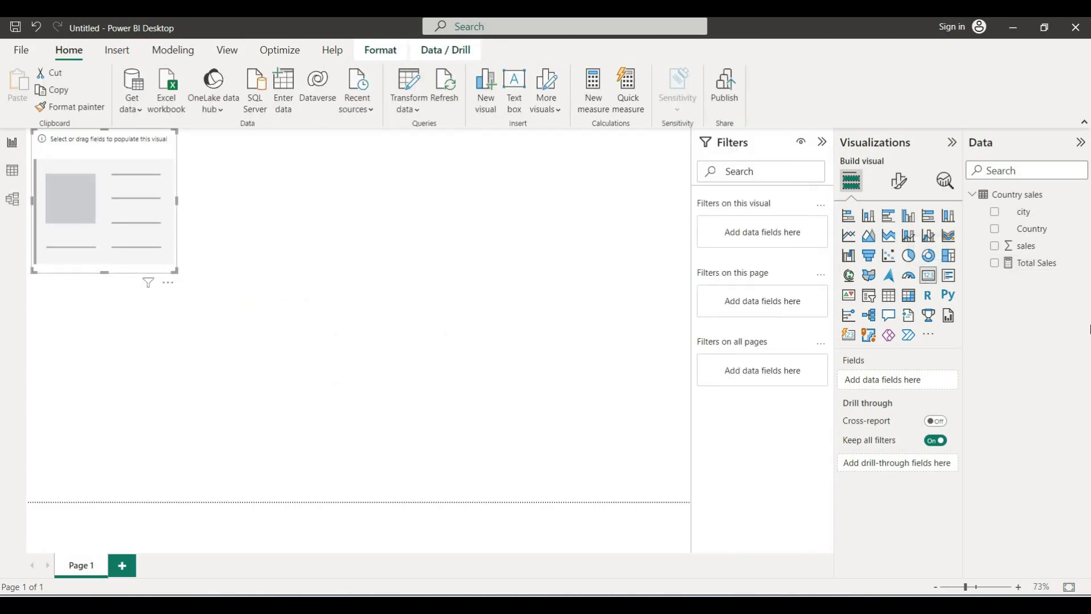
left_click(1039, 265)
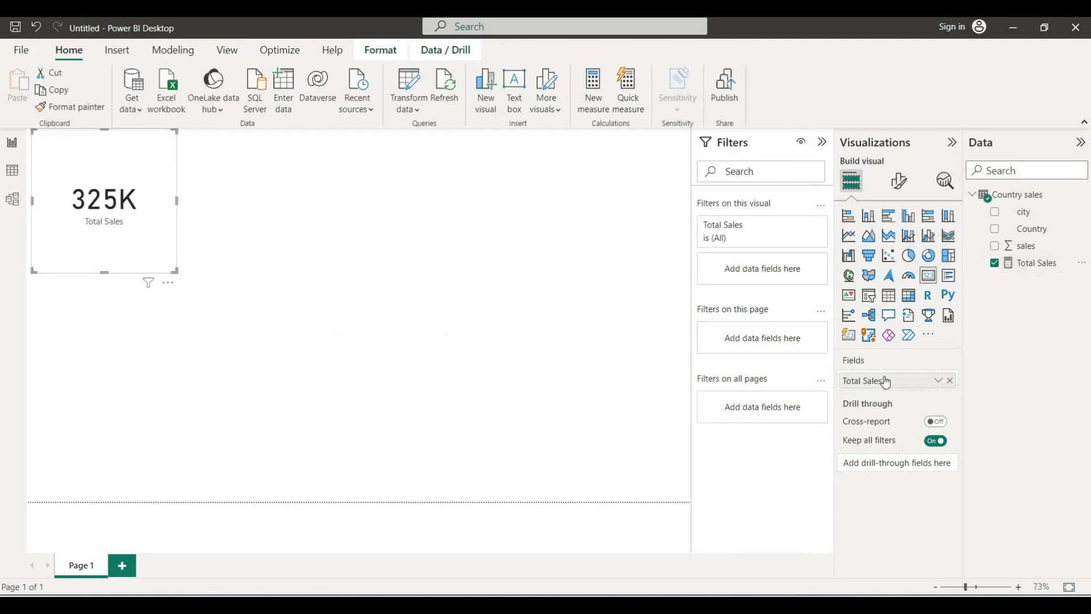
left_click_drag(123, 171, 146, 215)
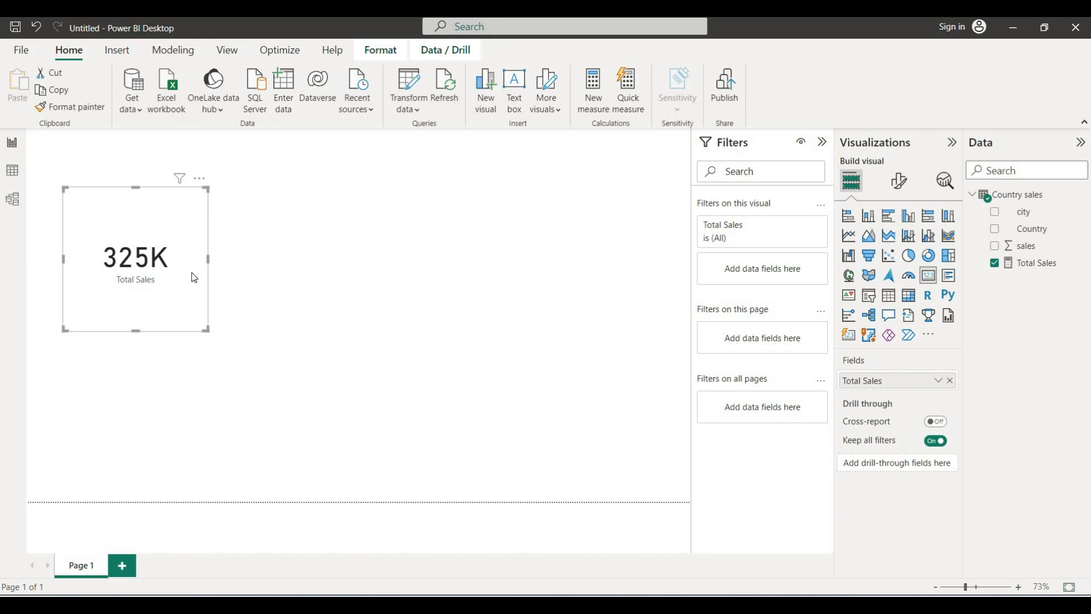
- Open the Country sales workbook from the desktop in Excel, dismiss the activation wizard, and check the sum of the sales column
key("super+d")
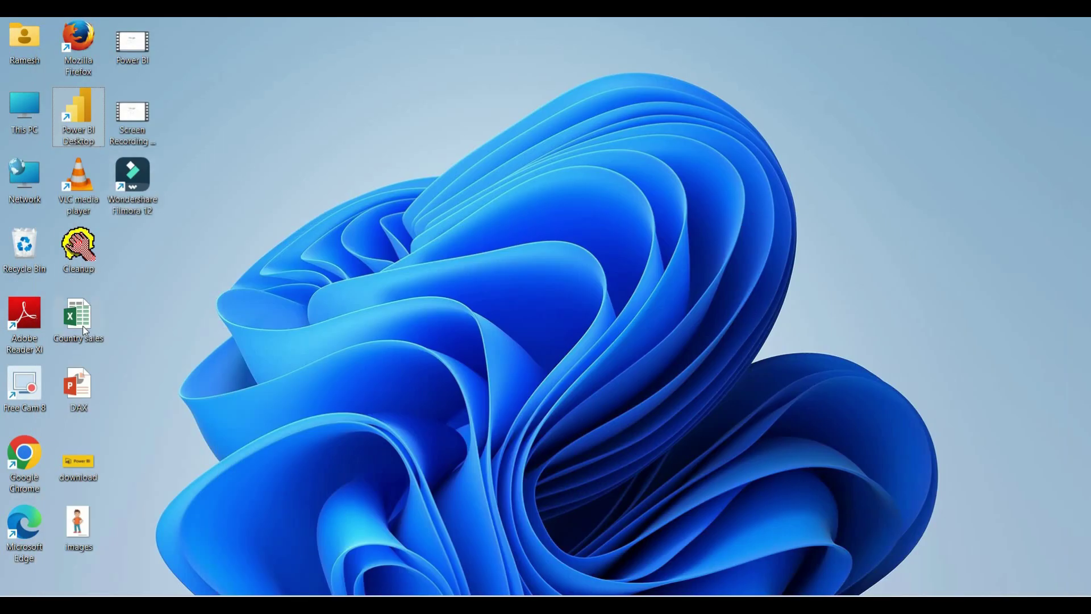
double_click(80, 319)
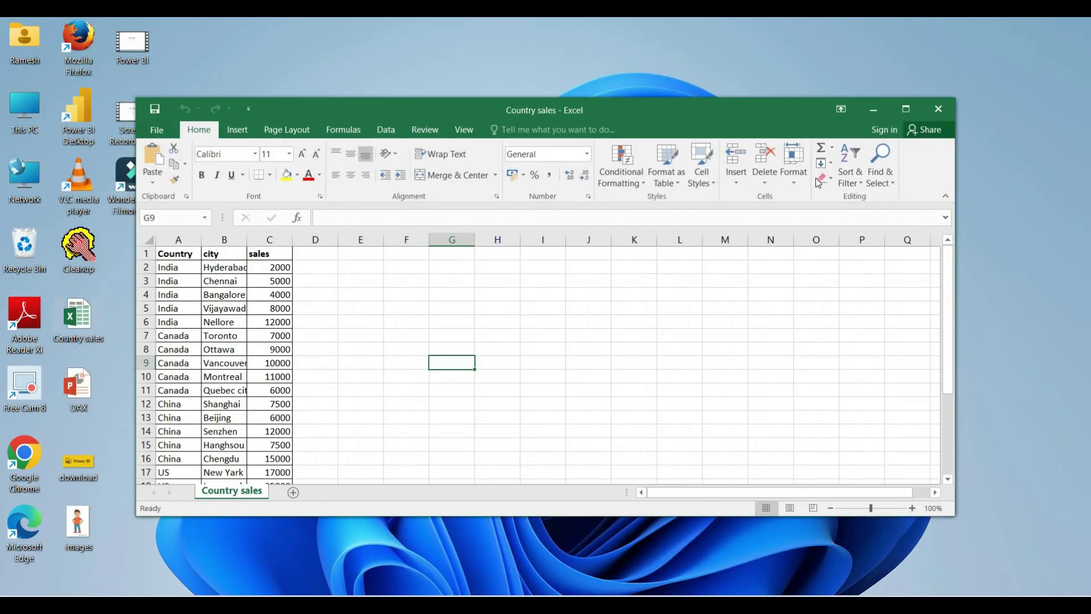
double_click(856, 113)
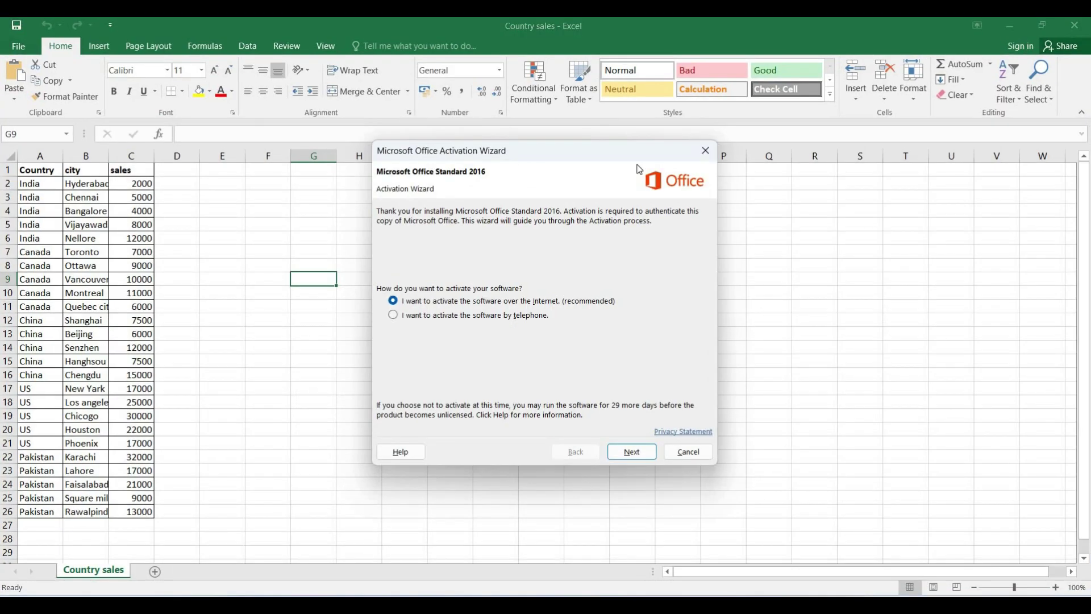
left_click(706, 152)
left_click_drag(138, 186, 139, 511)
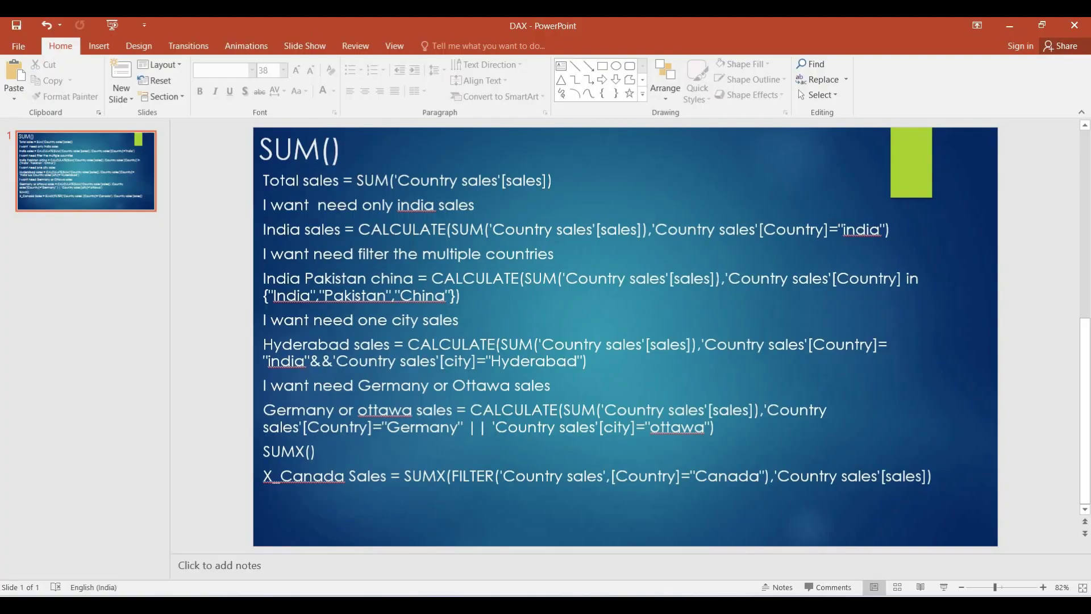
- In Power BI Desktop, add a blank card beside the Total Sales card and create a measure named India sales without an expression
mouse_move(718, 605)
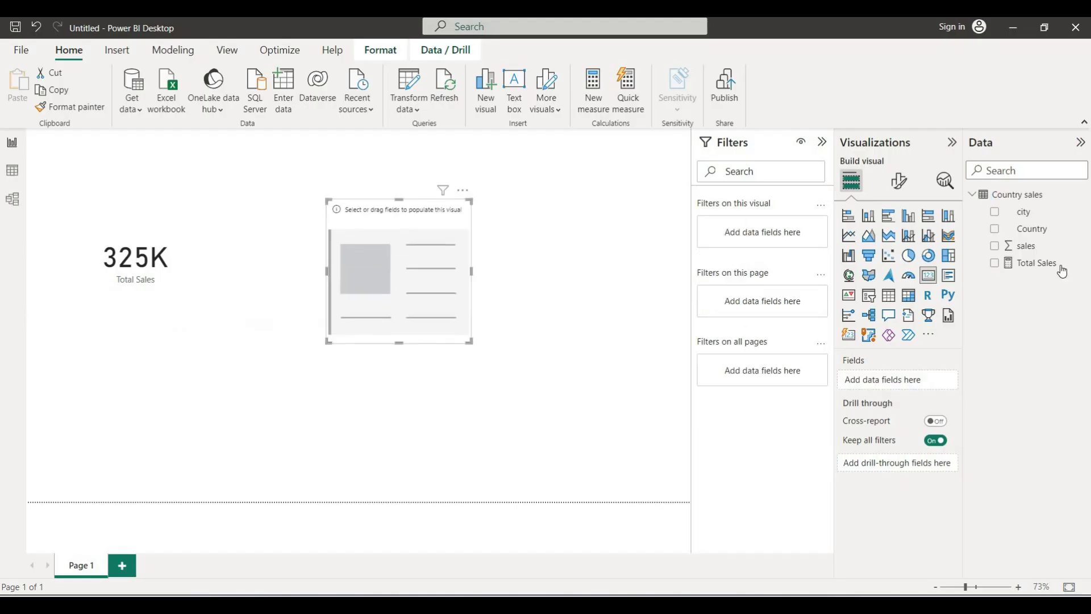
right_click(1033, 197)
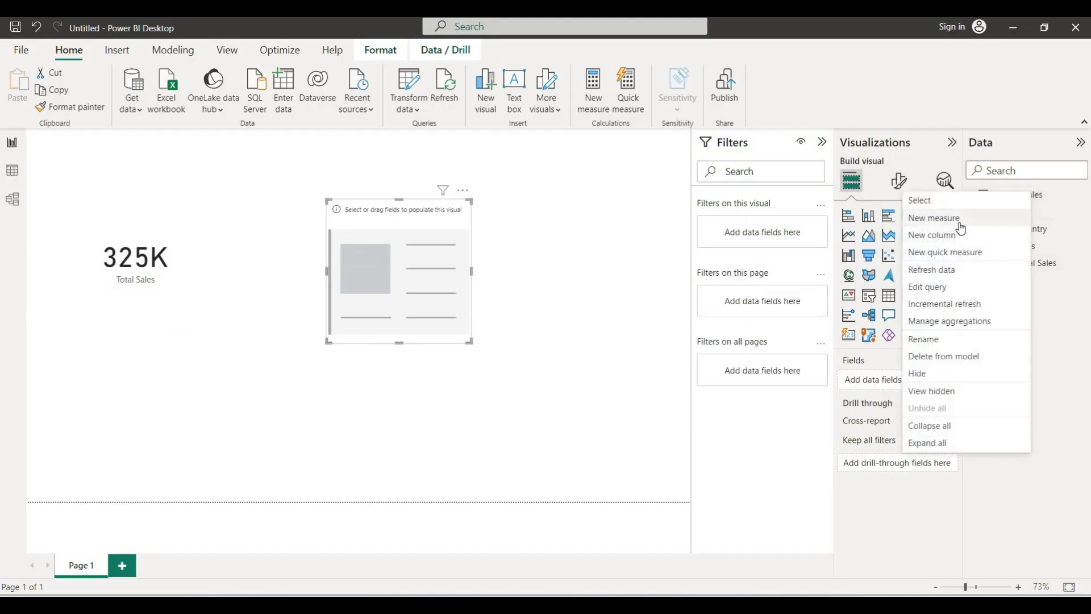
key("Escape")
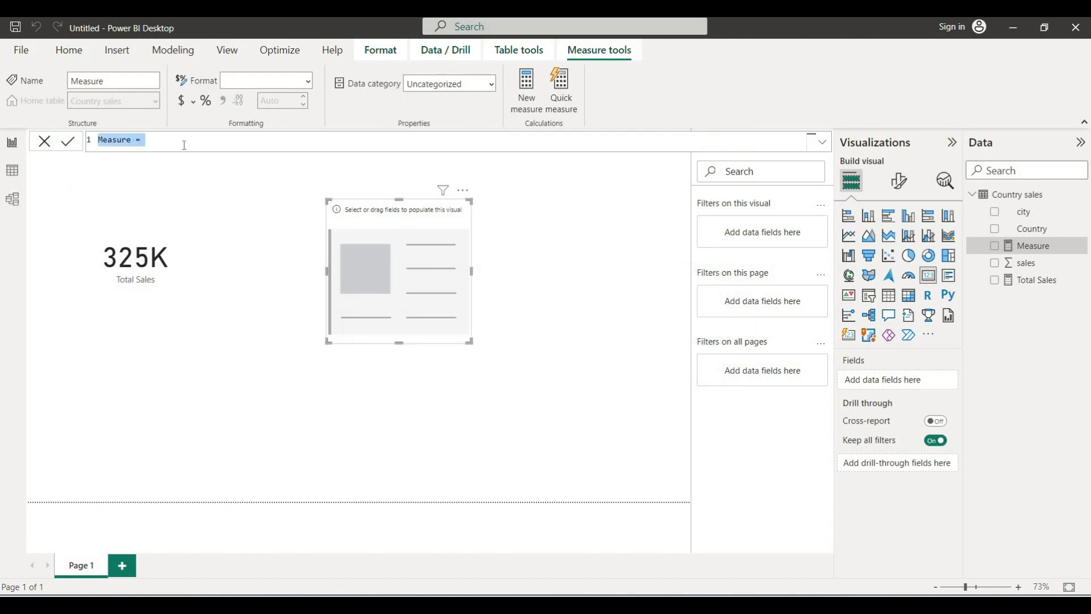
type("India")
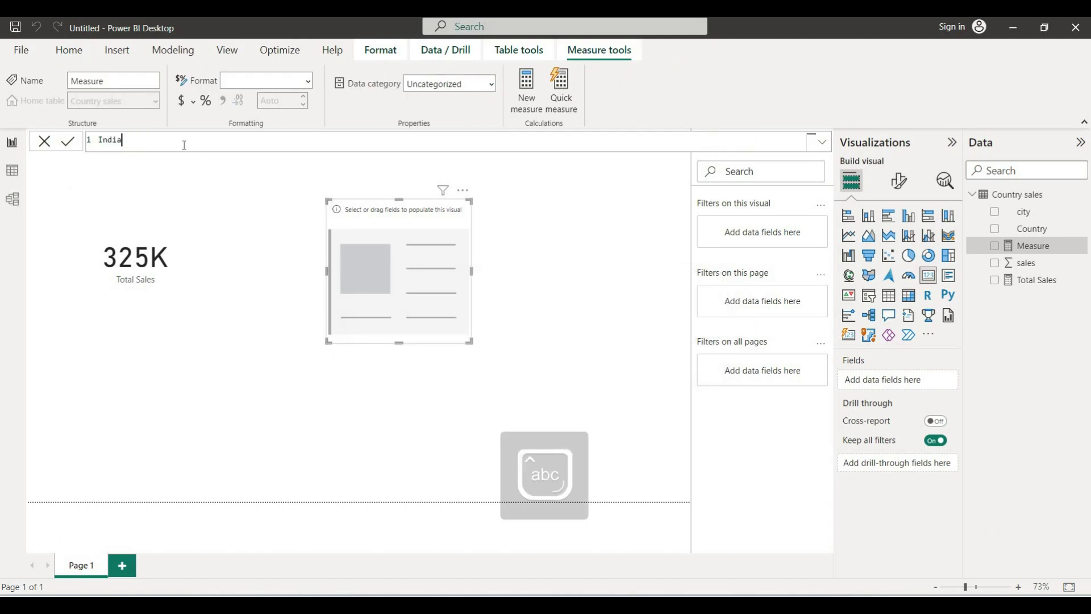
type(" sales=")
left_click(102, 165)
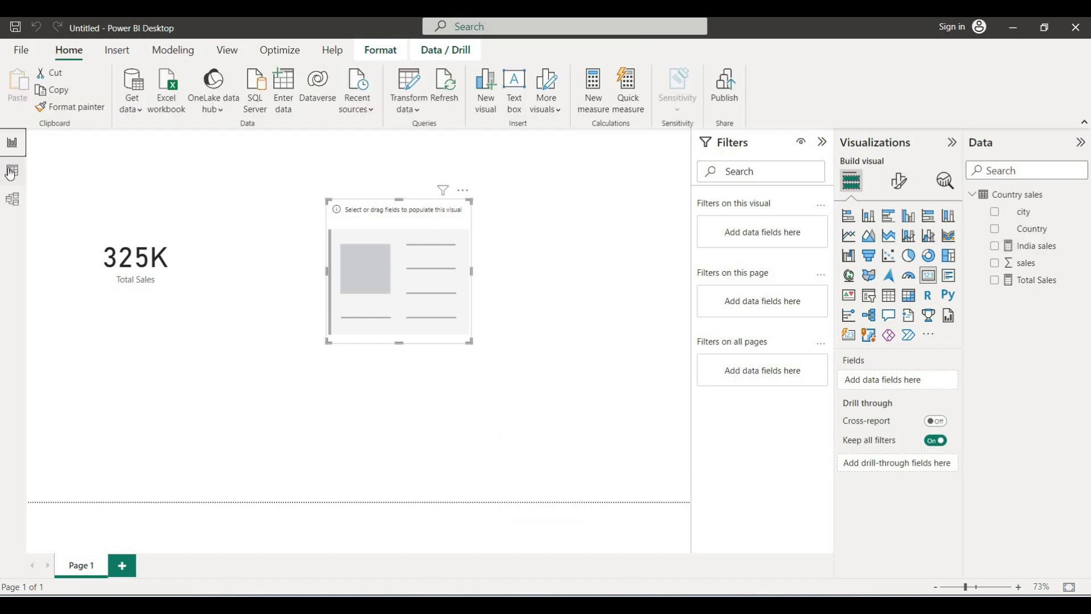
- Look over the Country sales table data and start a new measure India saless=CALCULATE(SUM('Country sales'[sales]) from the report page
left_click(11, 172)
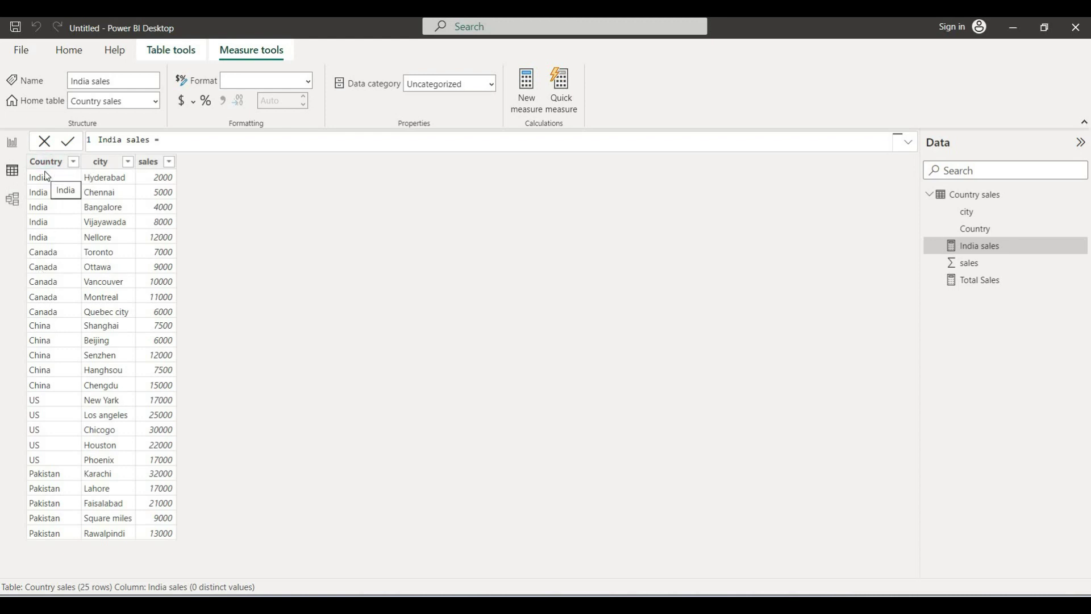
left_click(12, 142)
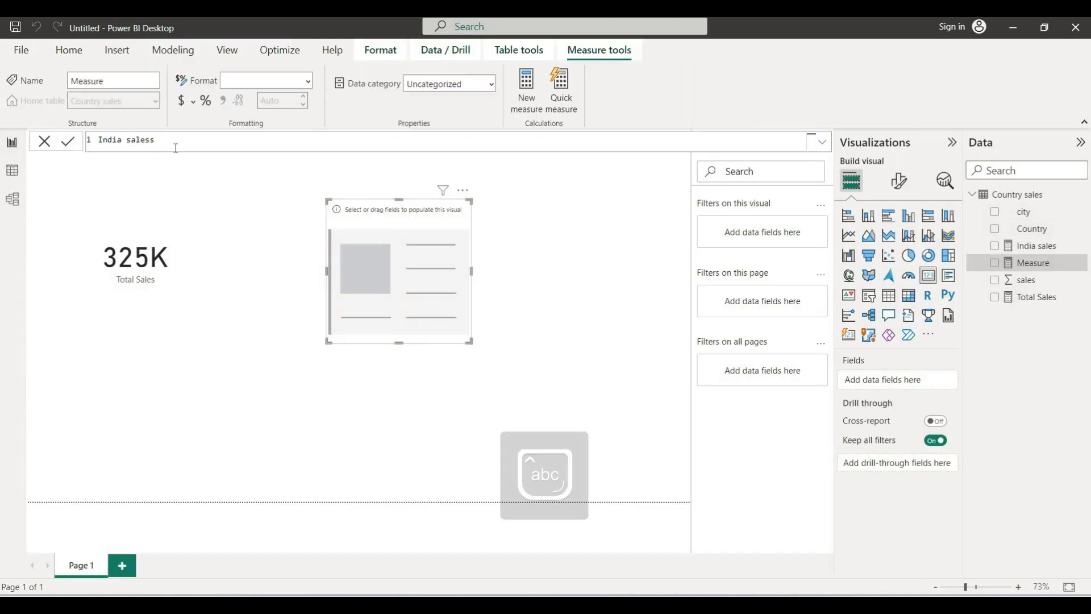
type("s=")
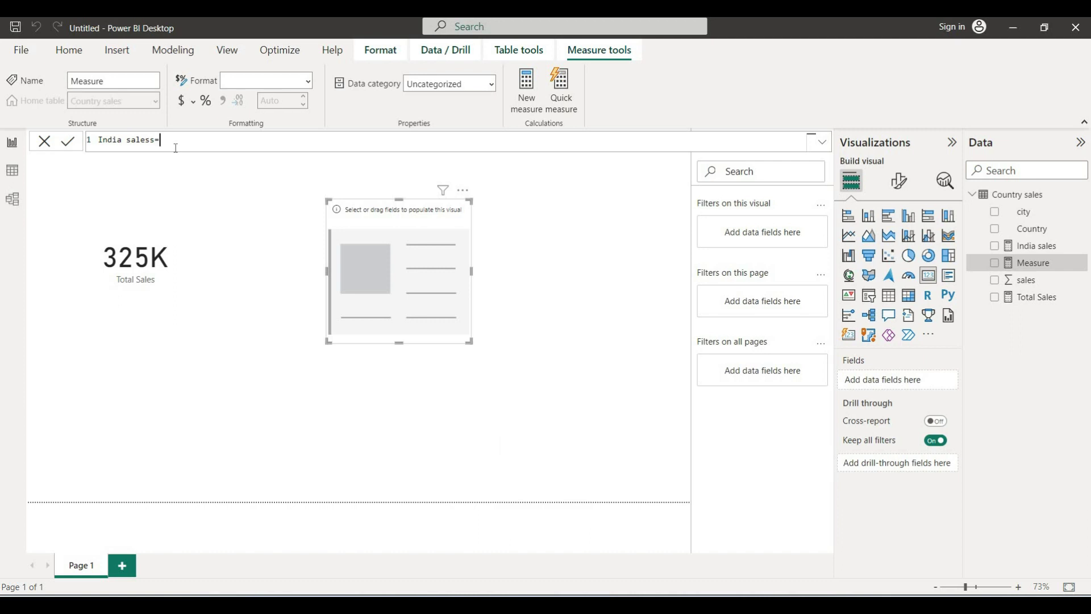
type("cal")
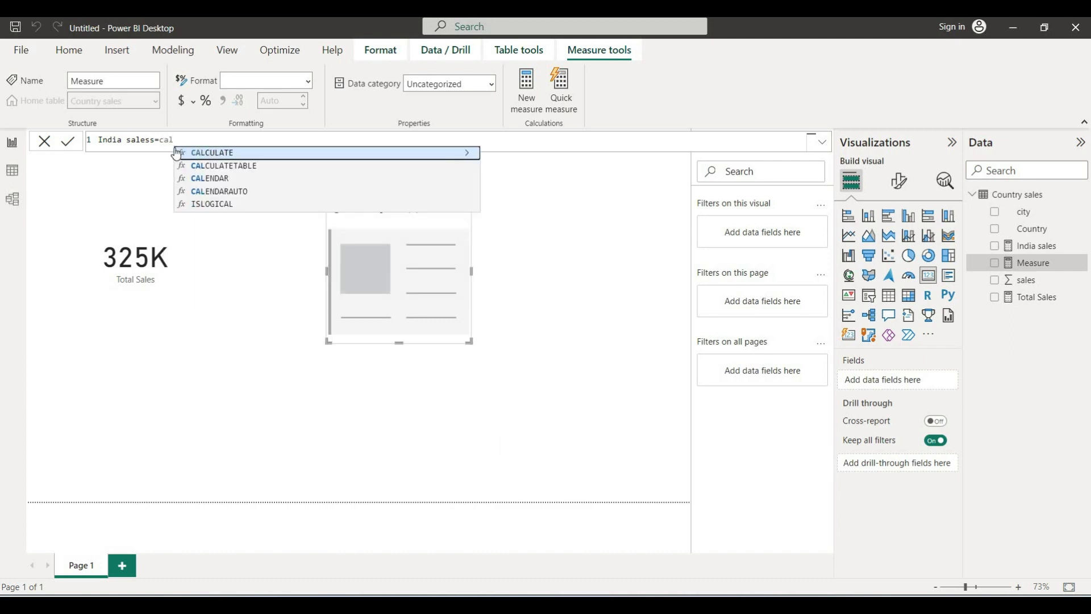
key("Tab")
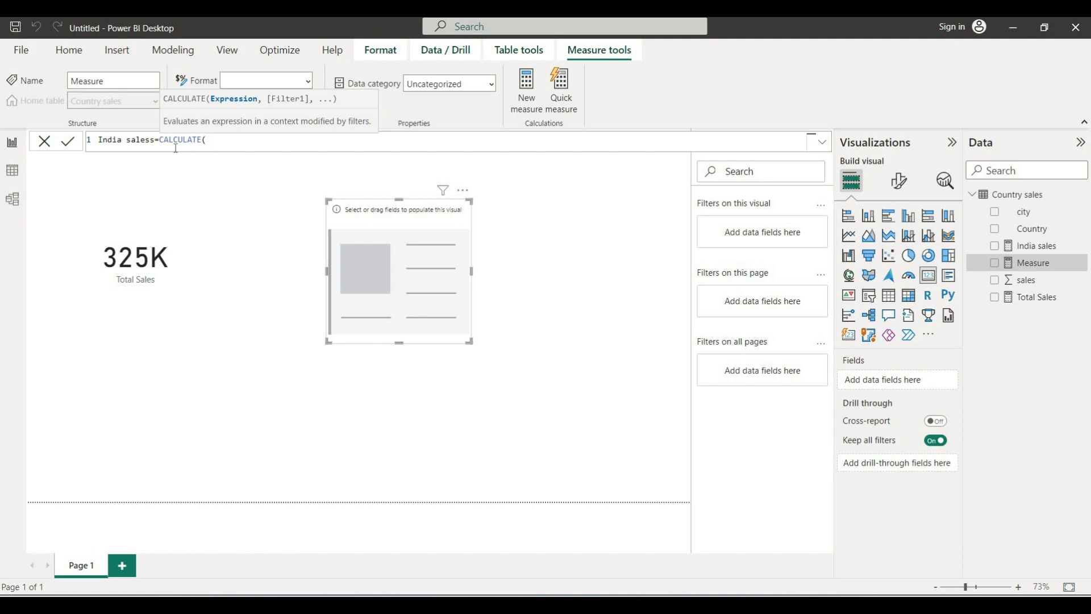
type("SUM(")
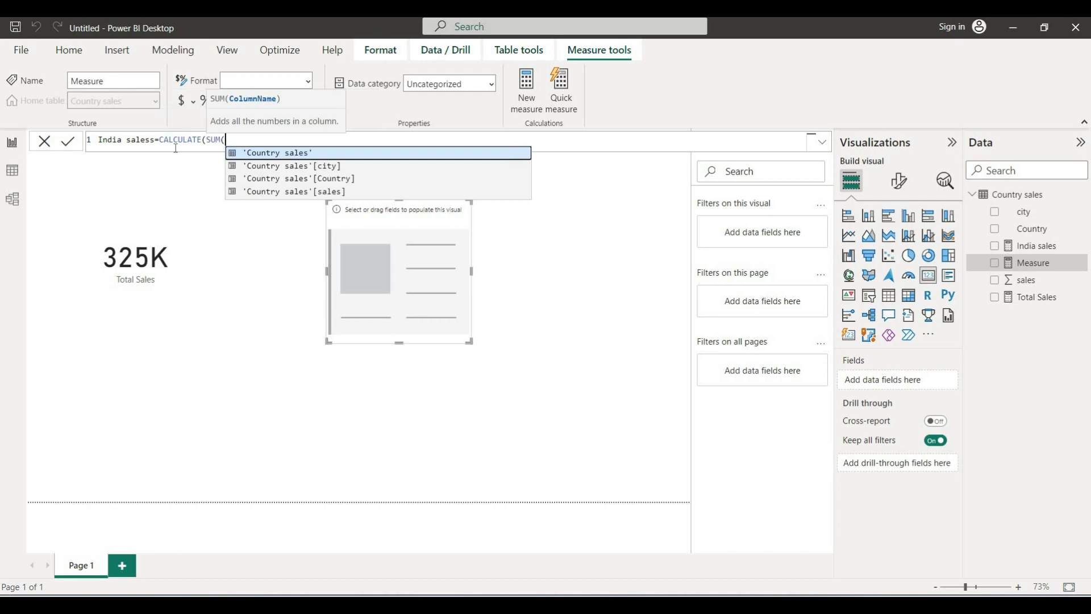
left_click(320, 192)
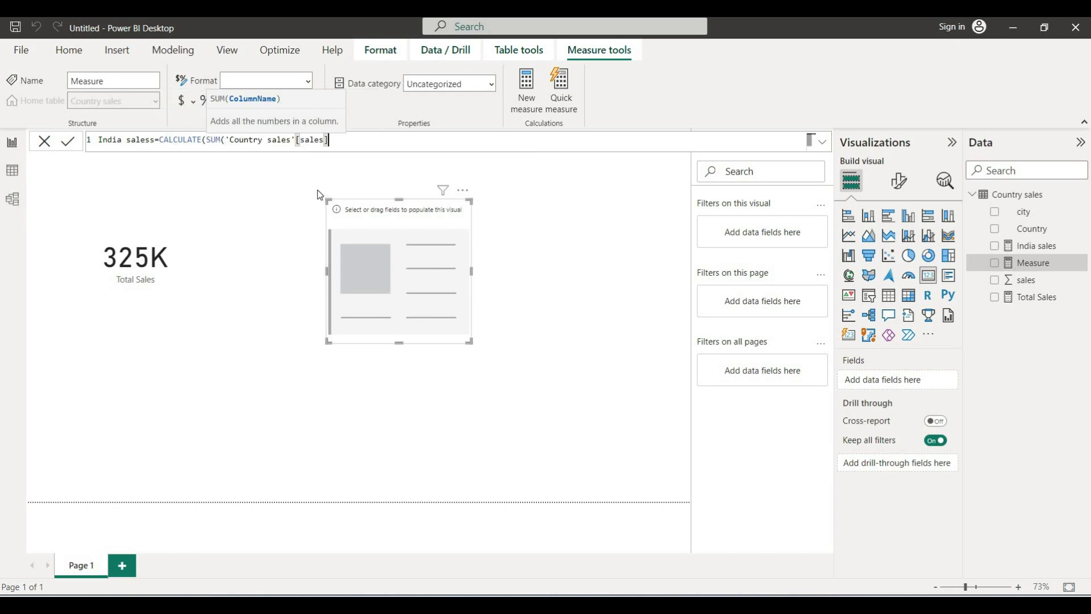
type(")")
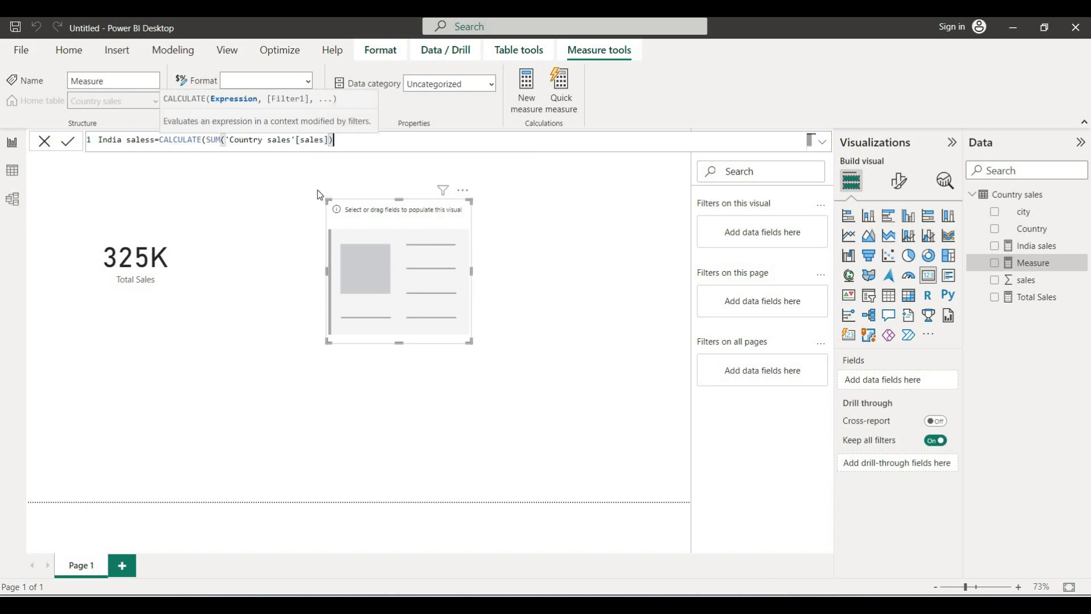
- Complete the India saless measure with the filter 'Country sales'[Country]="India" and show it in the blank card
type(",")
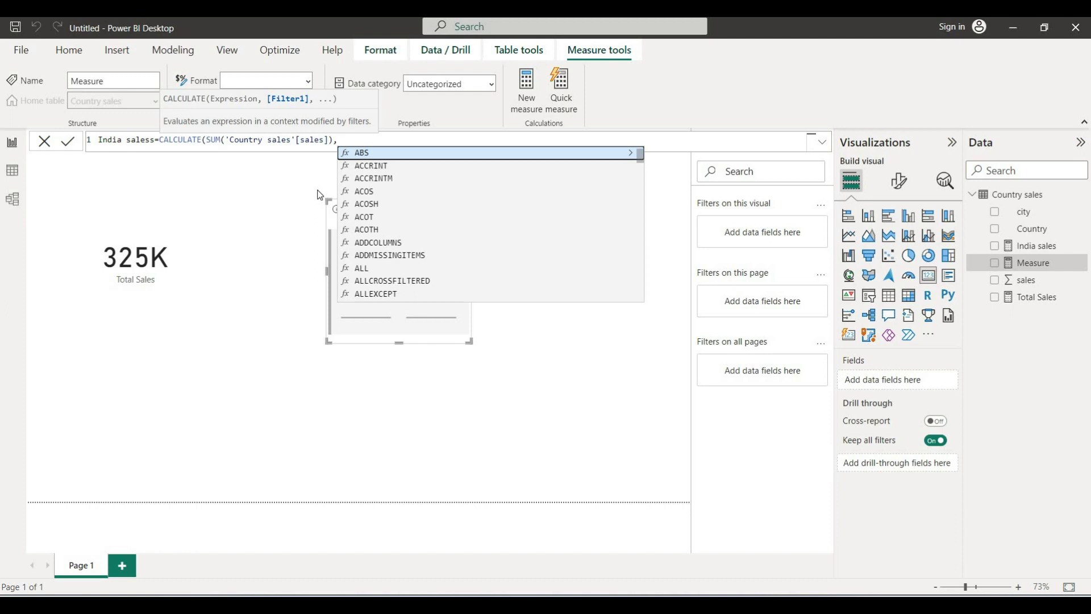
type("count")
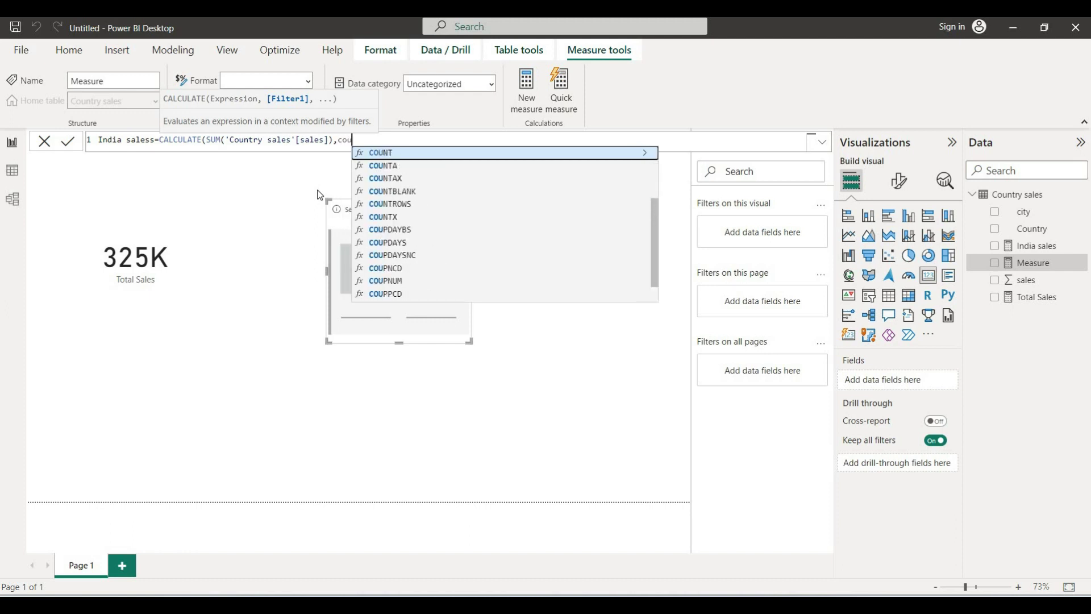
left_click(454, 182)
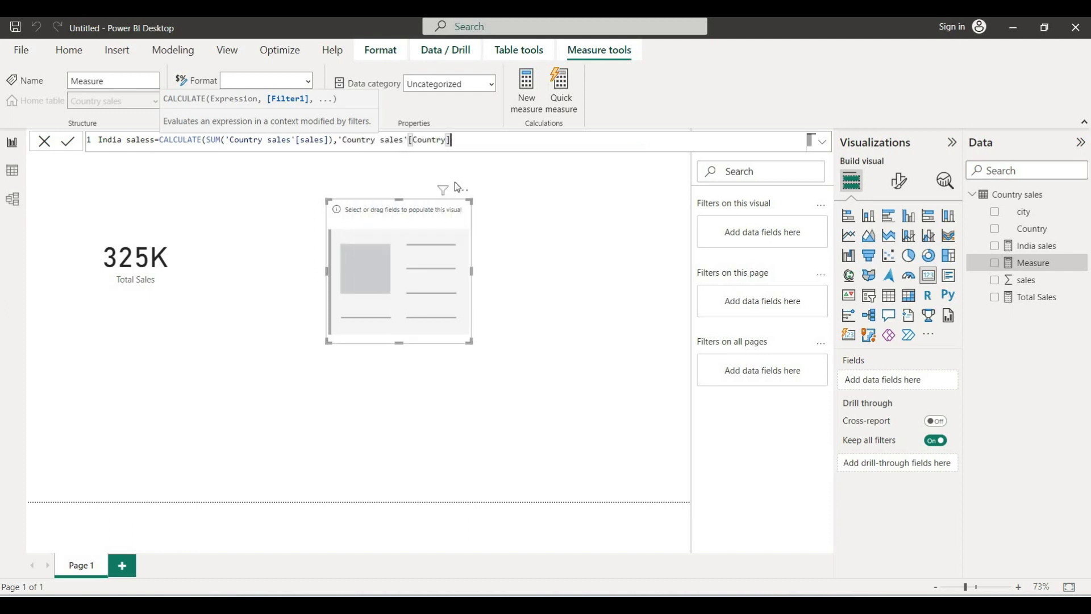
type("=\"")
type("India")
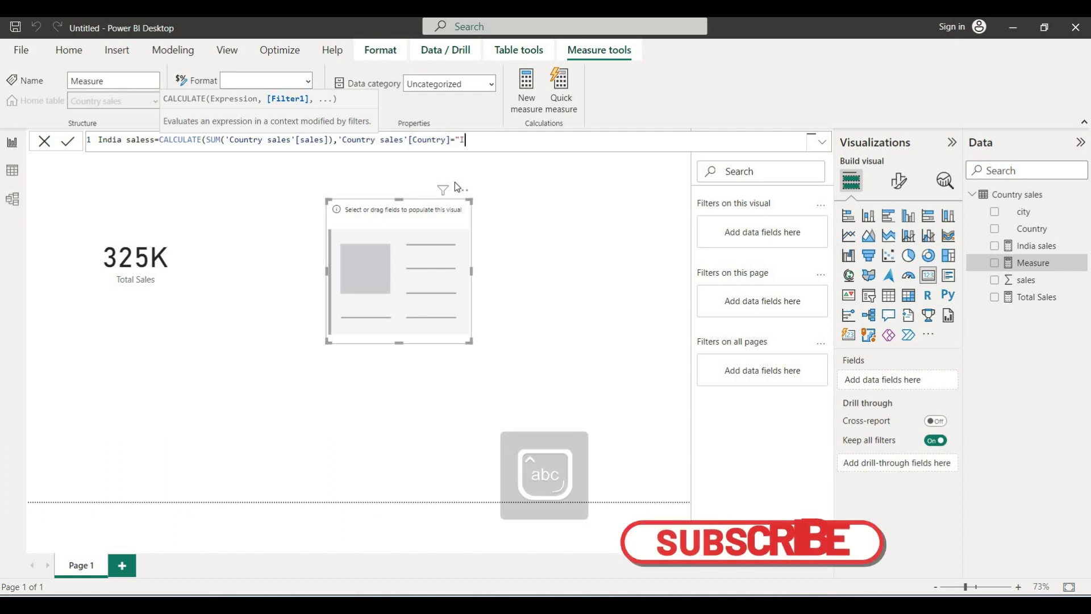
type("\")")
key("Return")
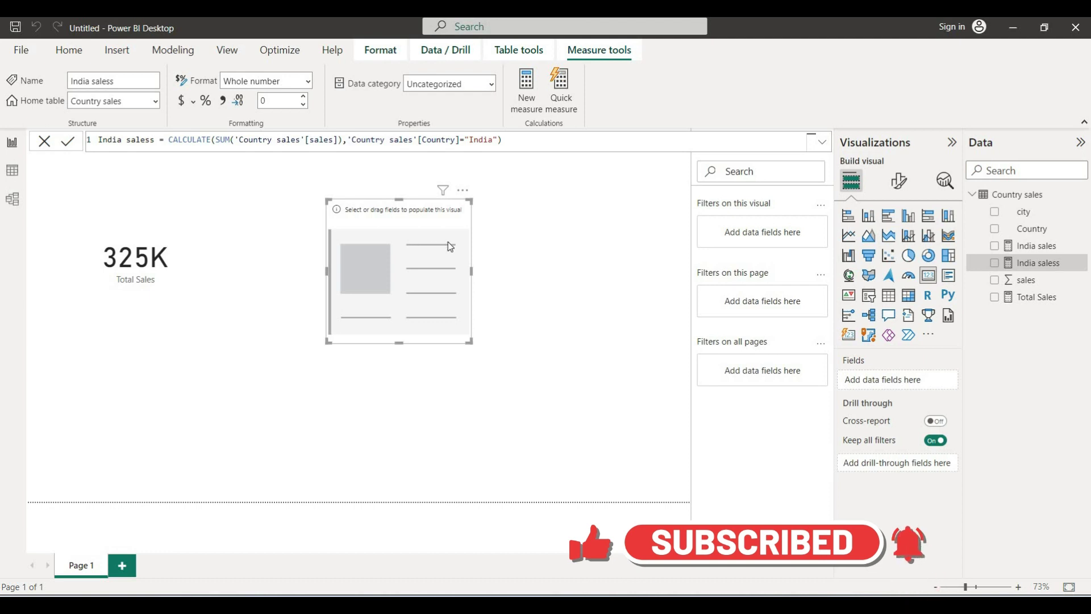
left_click_drag(1030, 263, 905, 387)
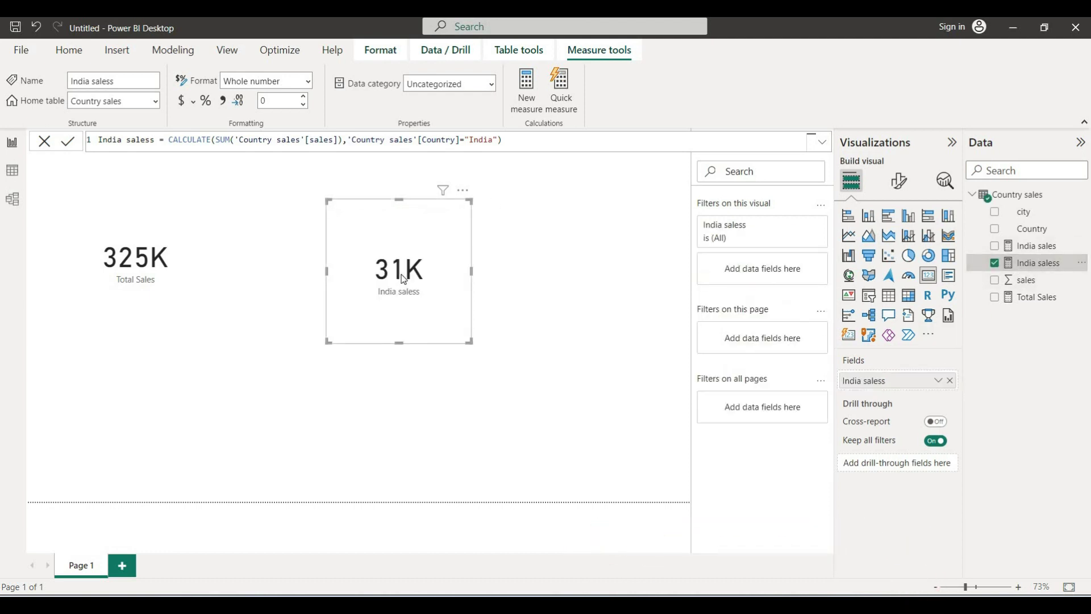
- Review the India rows in the Country sales table data and return to the report page with no visual selected
left_click(12, 171)
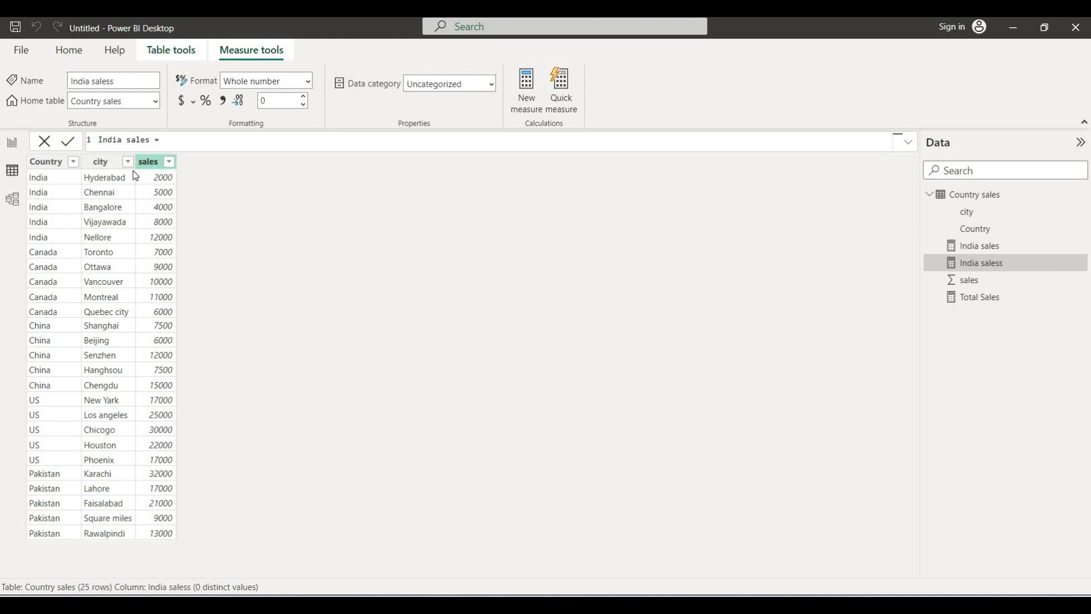
left_click(11, 143)
left_click(60, 159)
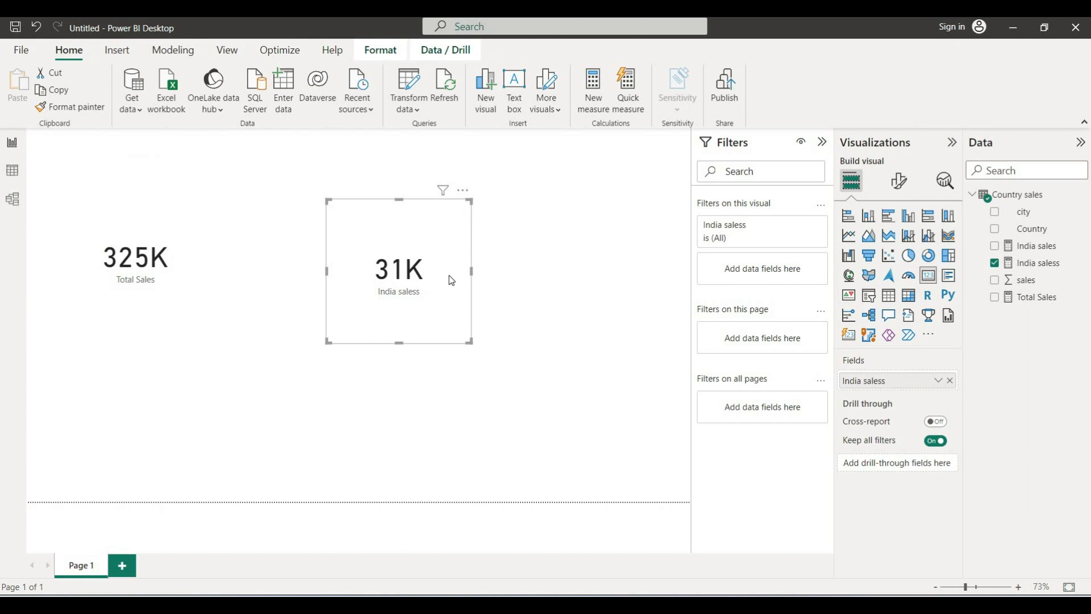
left_click(564, 243)
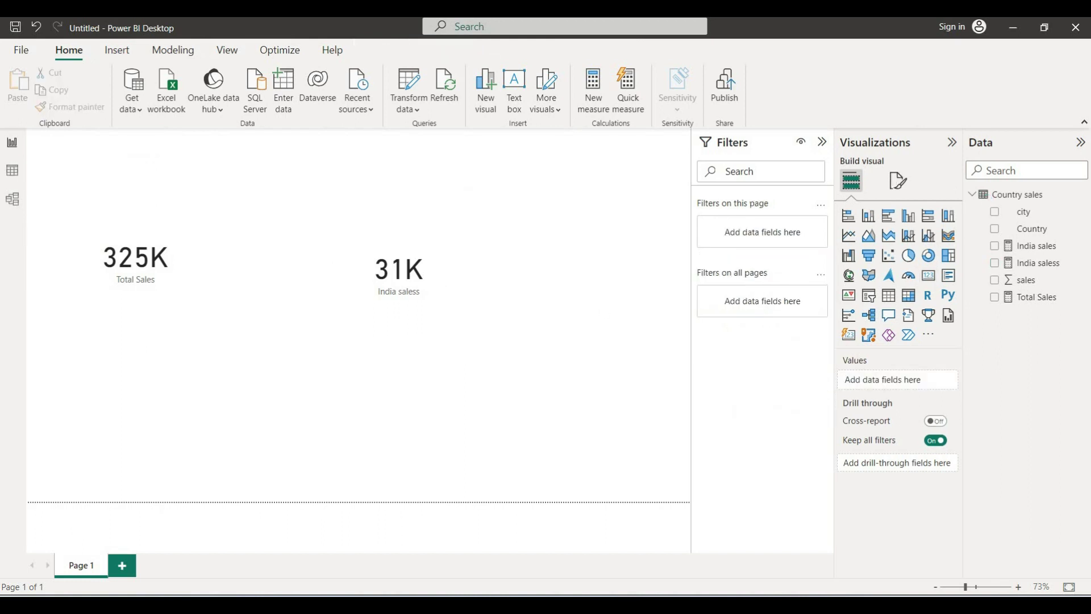
- Add a blank card below the Total Sales card and start a measure India china pakistan sales=CALCULATE(SUM('Country sales'[sales])
key("alt+Tab")
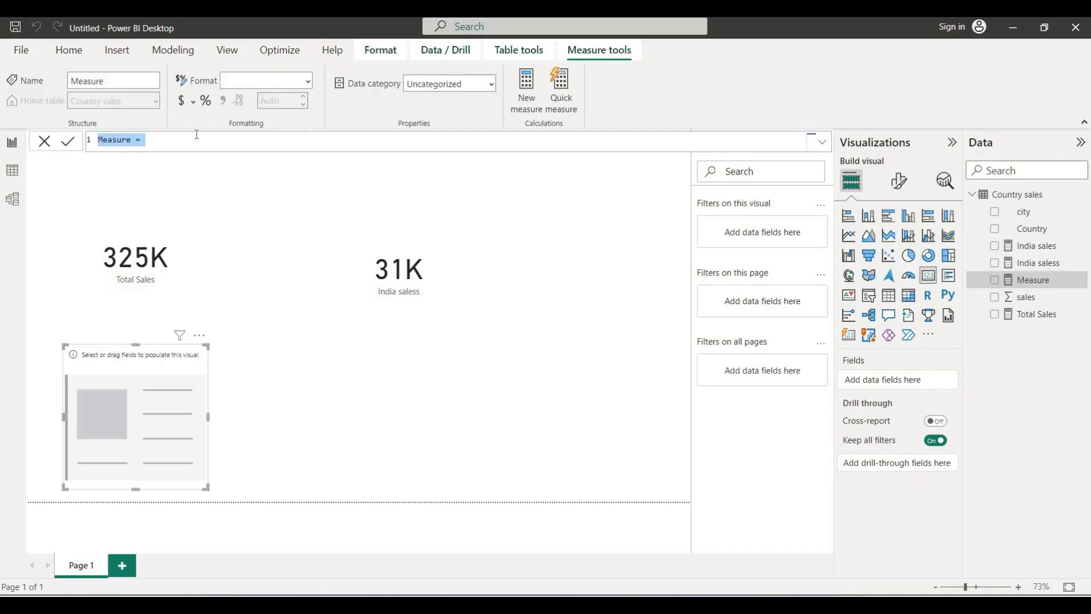
type("India")
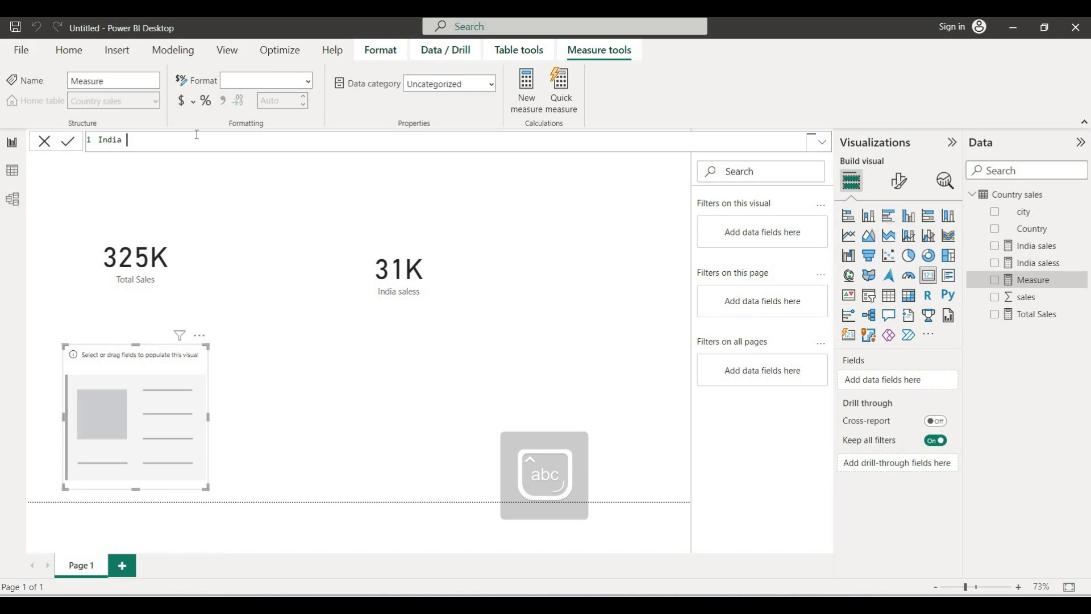
type(" chin")
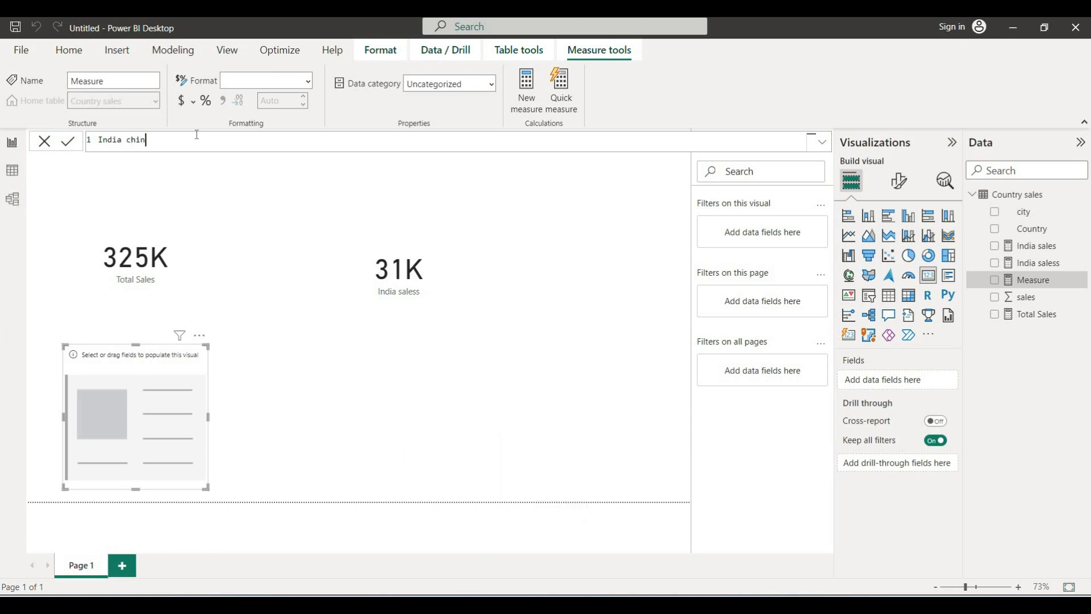
type("a pakistan sales=CALCULATE(")
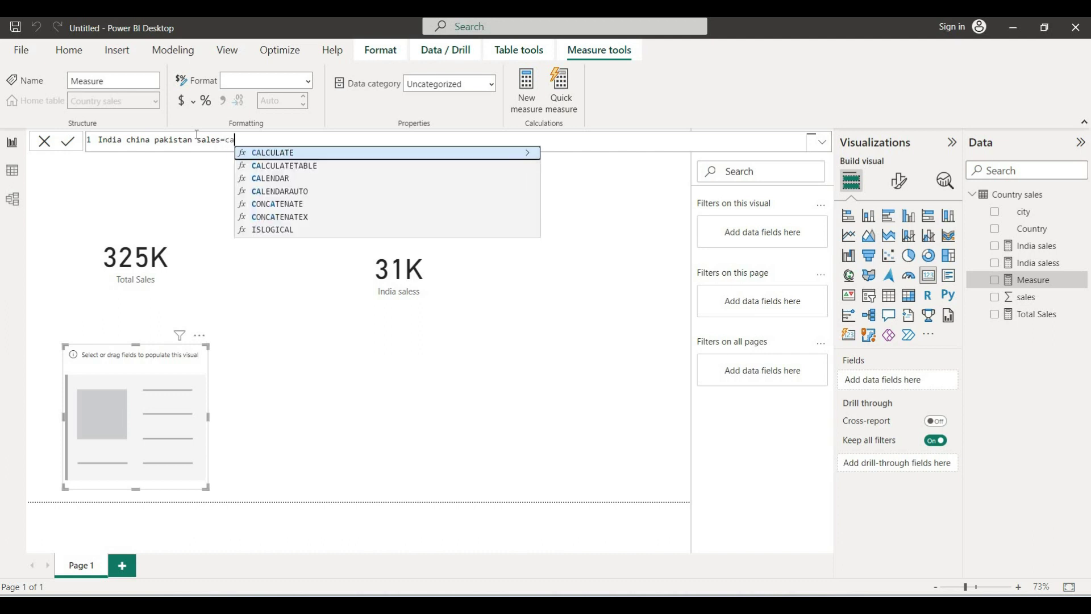
type("SUM(")
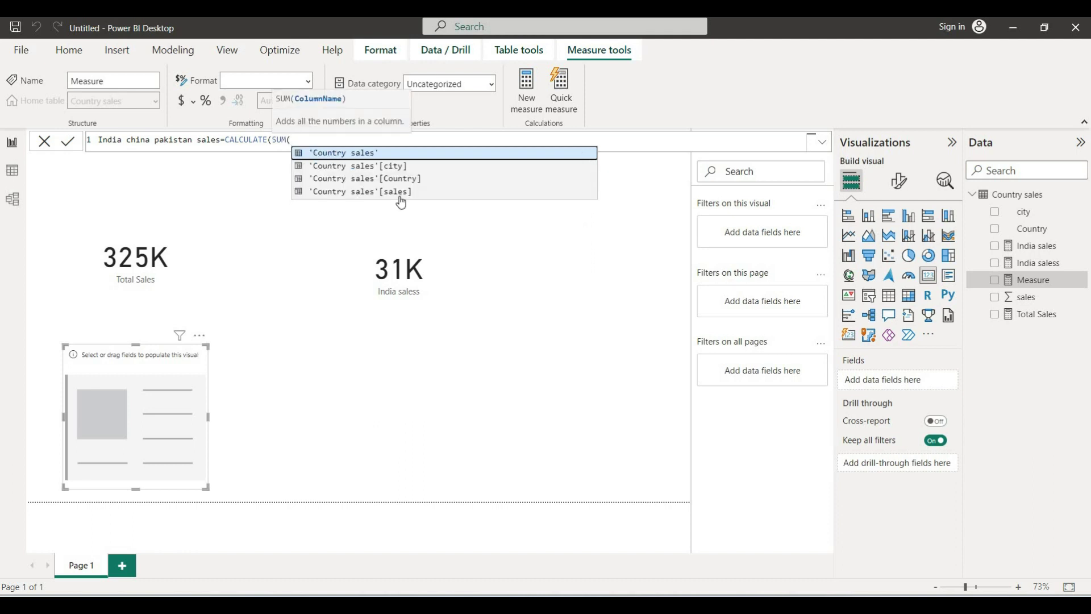
left_click(391, 193)
type(")")
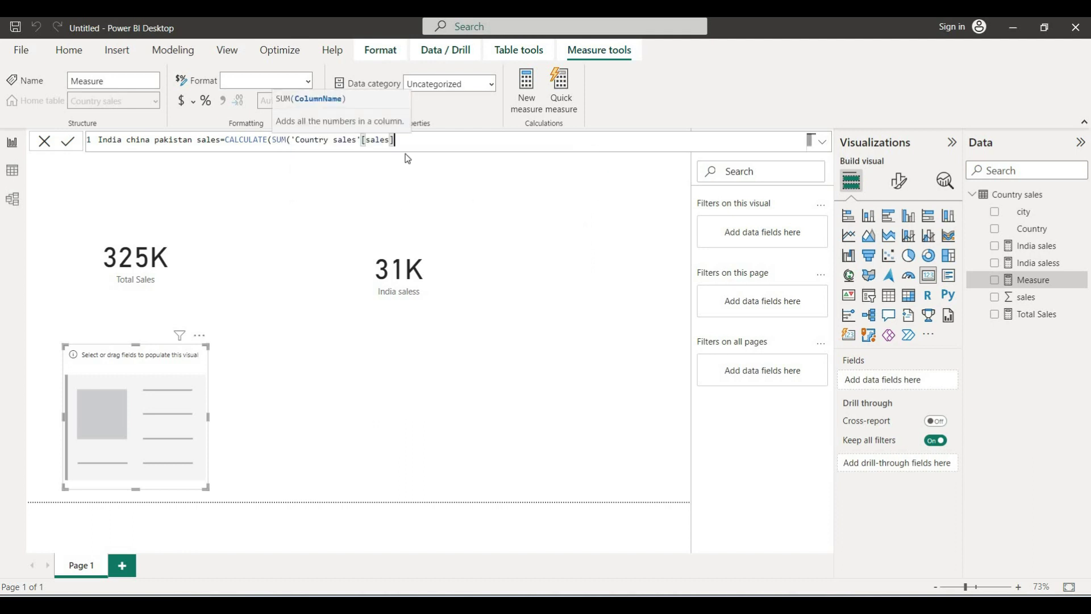
- Complete the measure with the filter 'Country sales'[Country] IN {"india","china","pakistan"} and show it in the blank card
type(",")
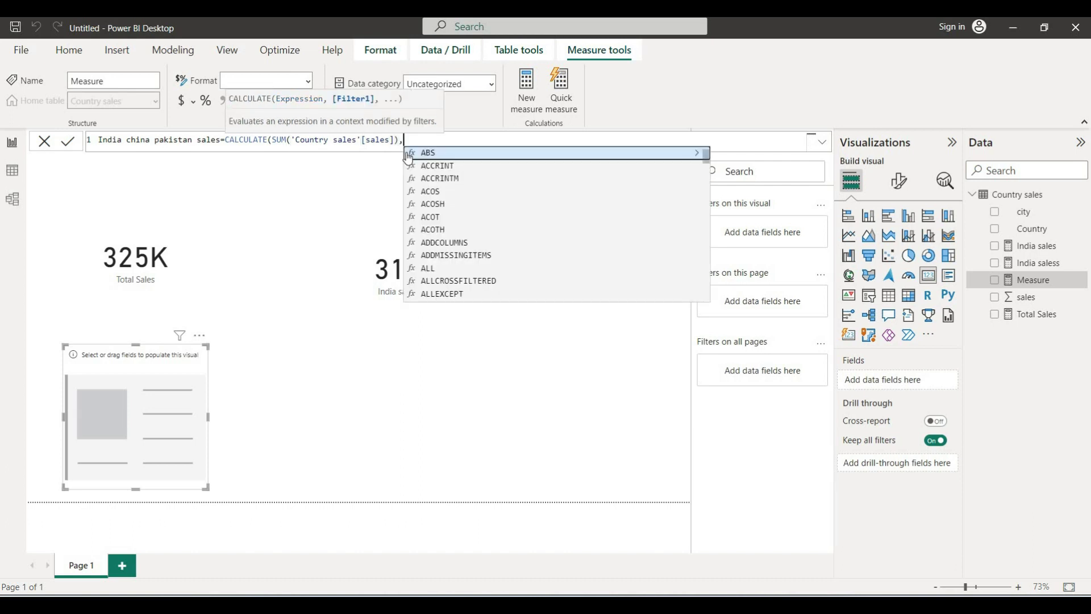
type("coun")
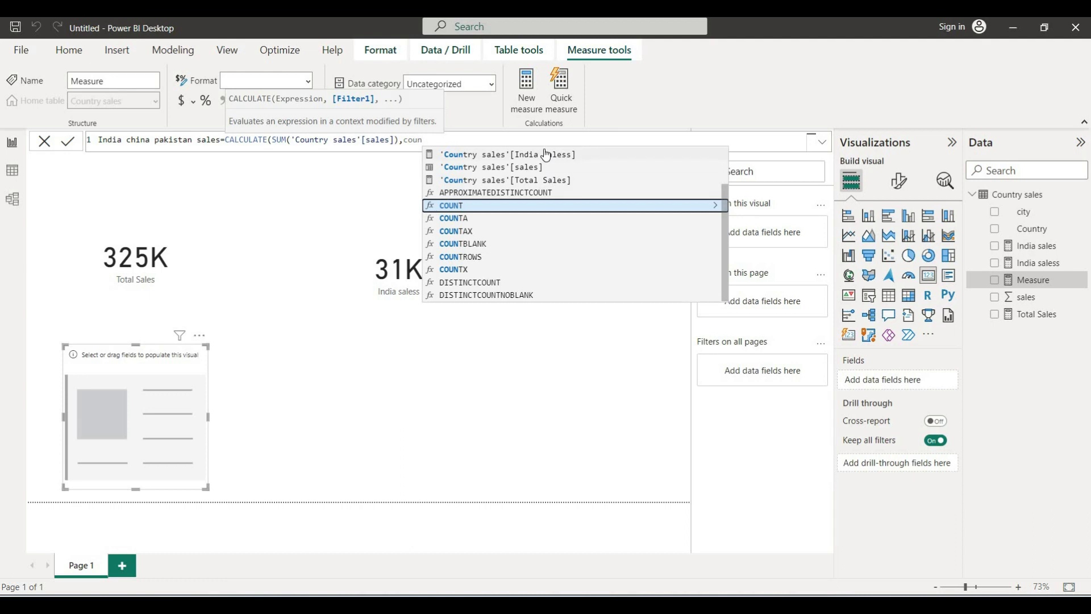
type("try")
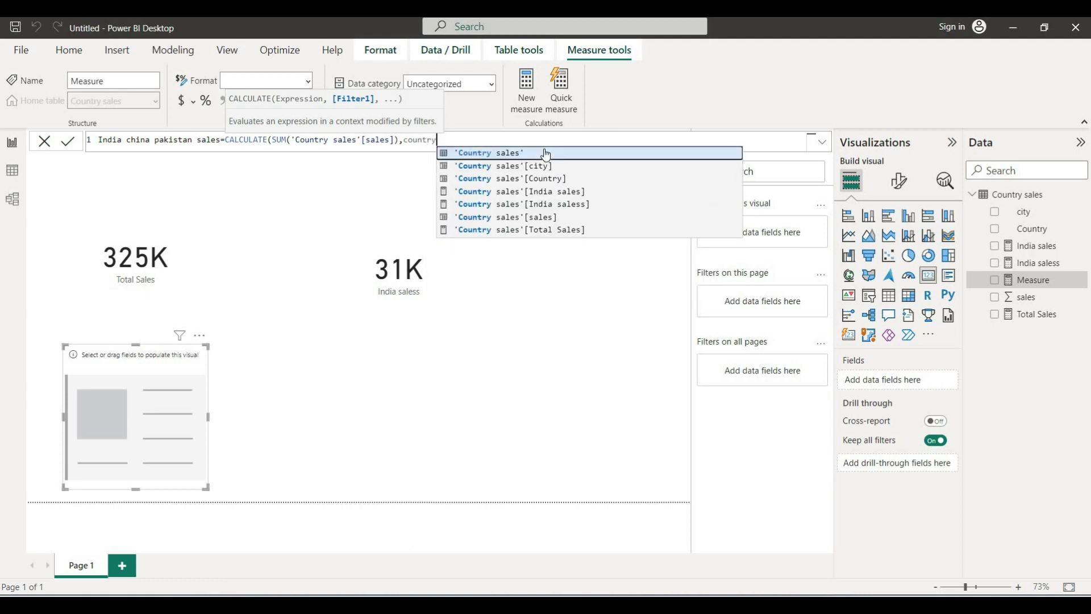
left_click(546, 179)
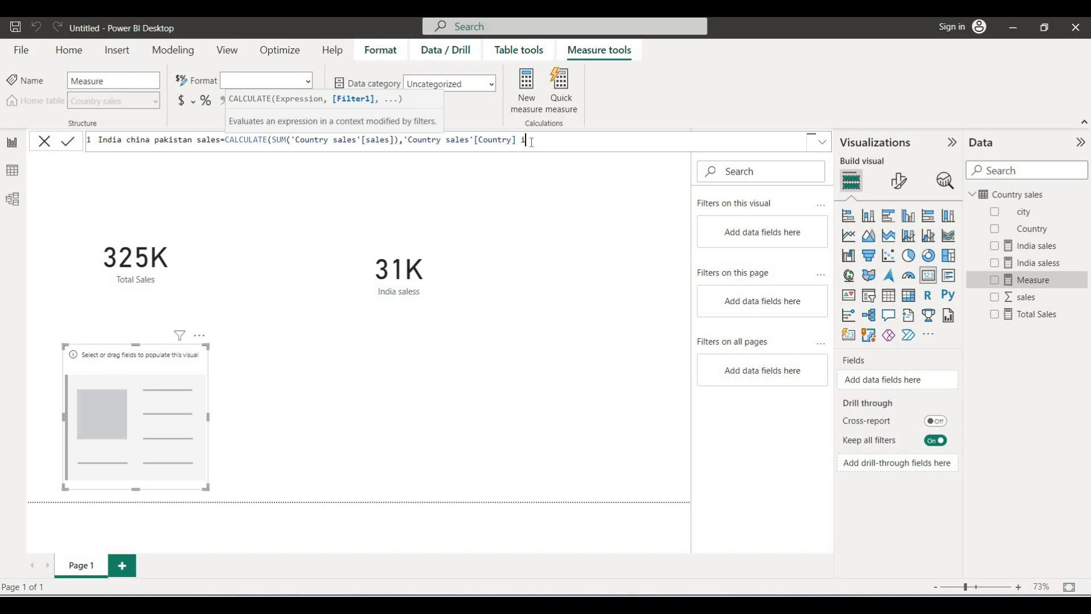
type("i")
key("BackSpace")
key("Caps_Lock")
type("IN")
type("{}\"india\"")
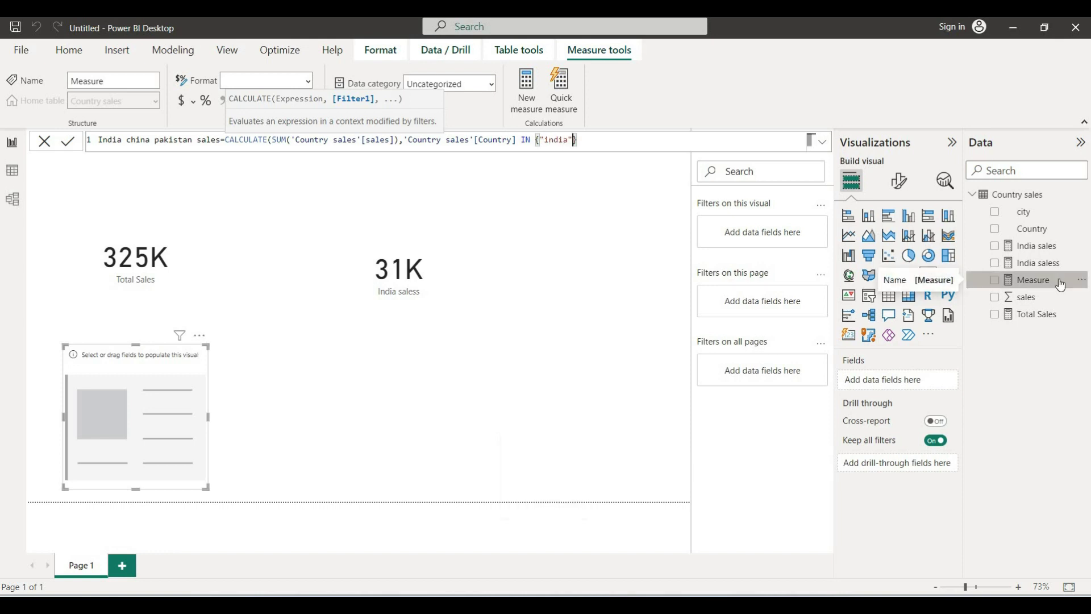
type(",\"china\",\"pakistan\"")
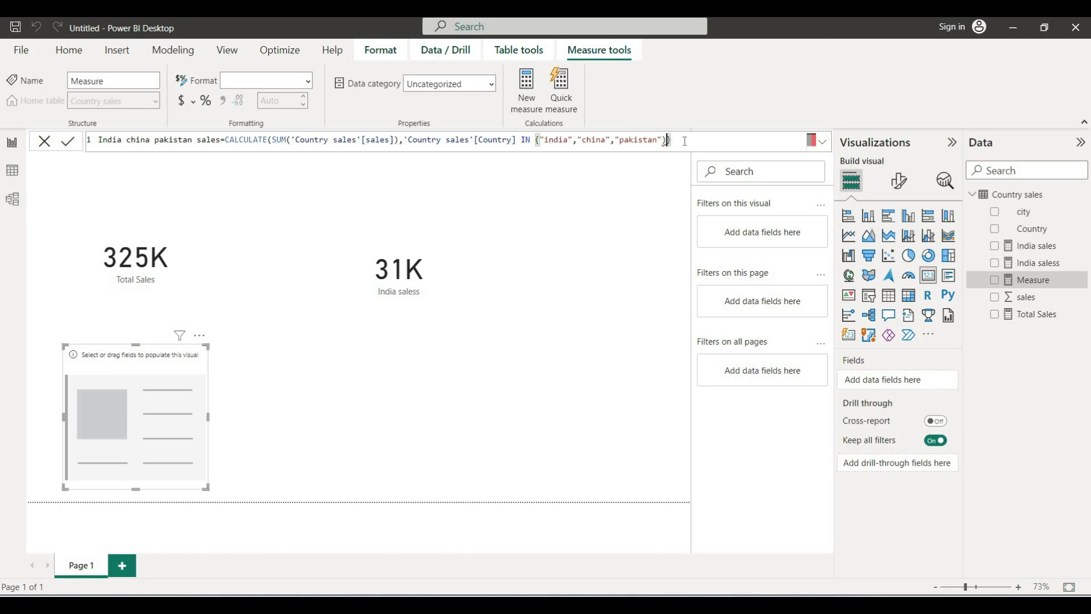
type(")")
left_click(70, 146)
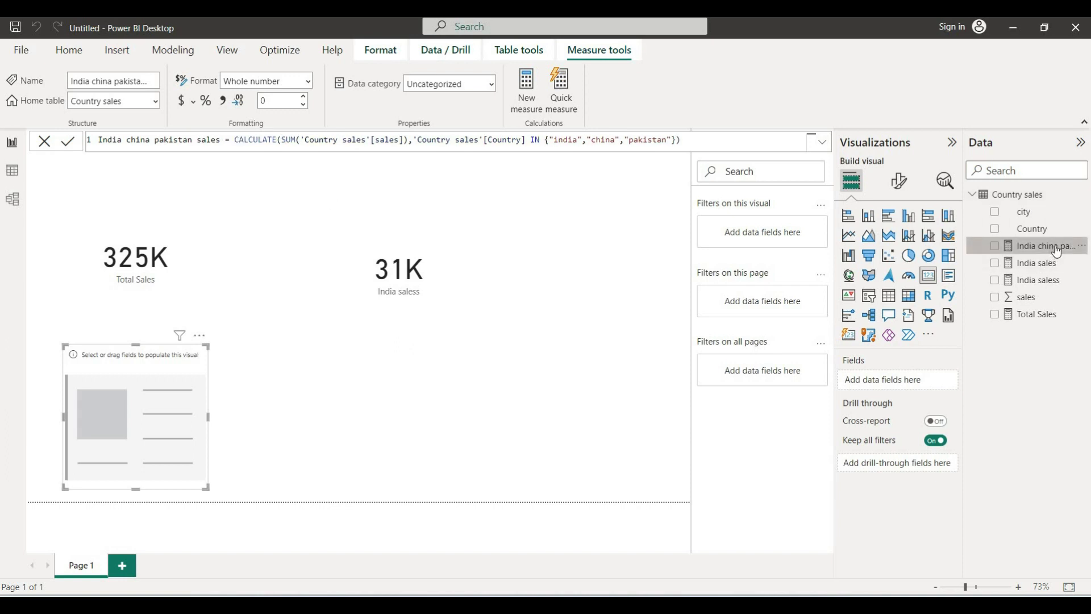
left_click_drag(1057, 251, 878, 379)
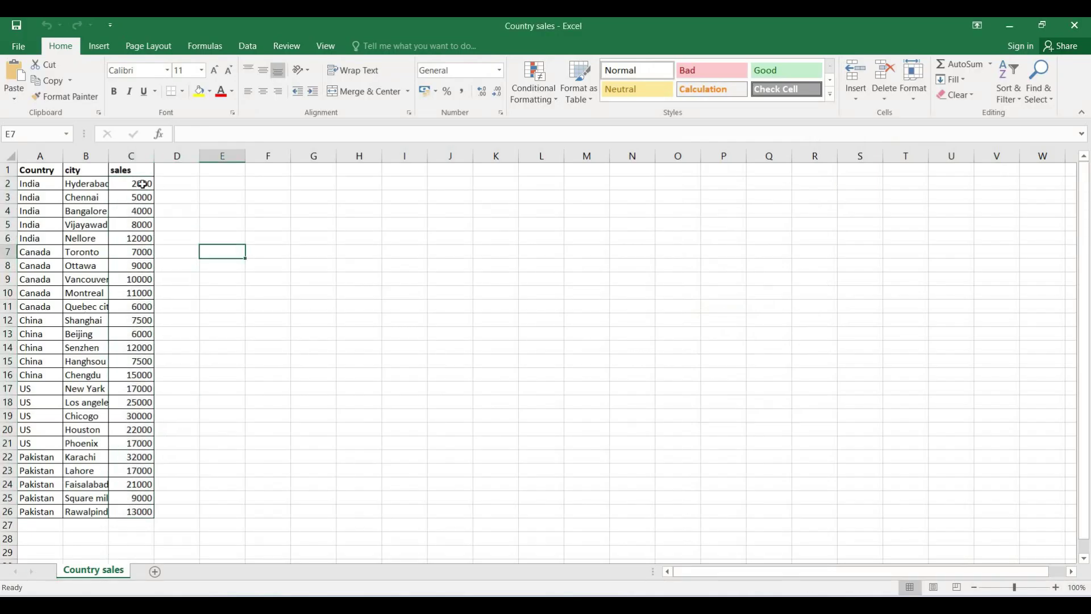
- Check the combined sum of the India, China and Pakistan sales in the Country sales workbook in Excel and return to Power BI Desktop
left_click_drag(143, 185, 144, 240)
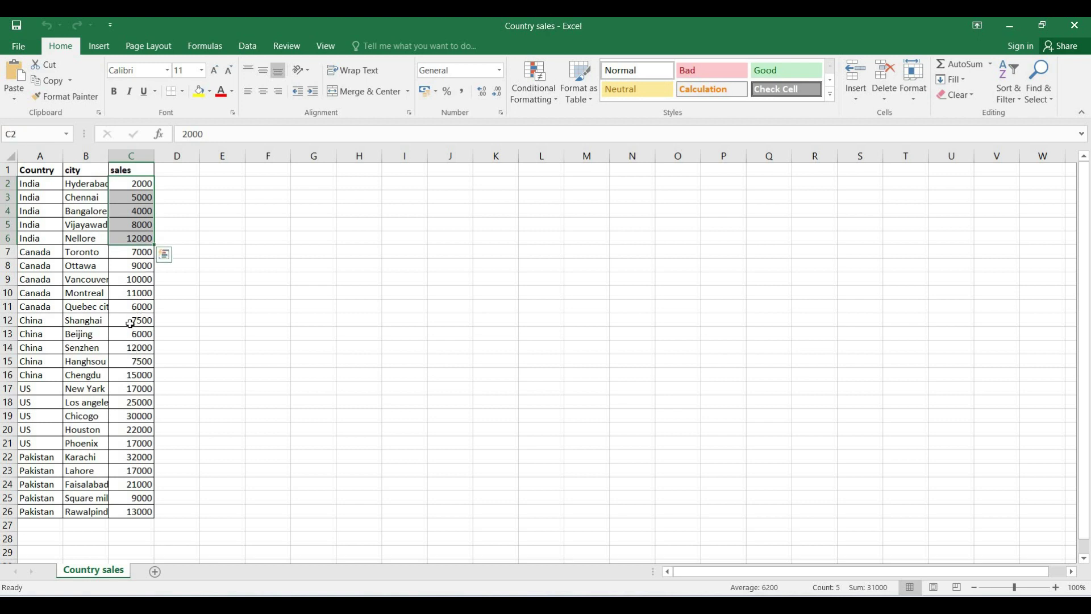
left_click_drag(139, 320, 140, 376)
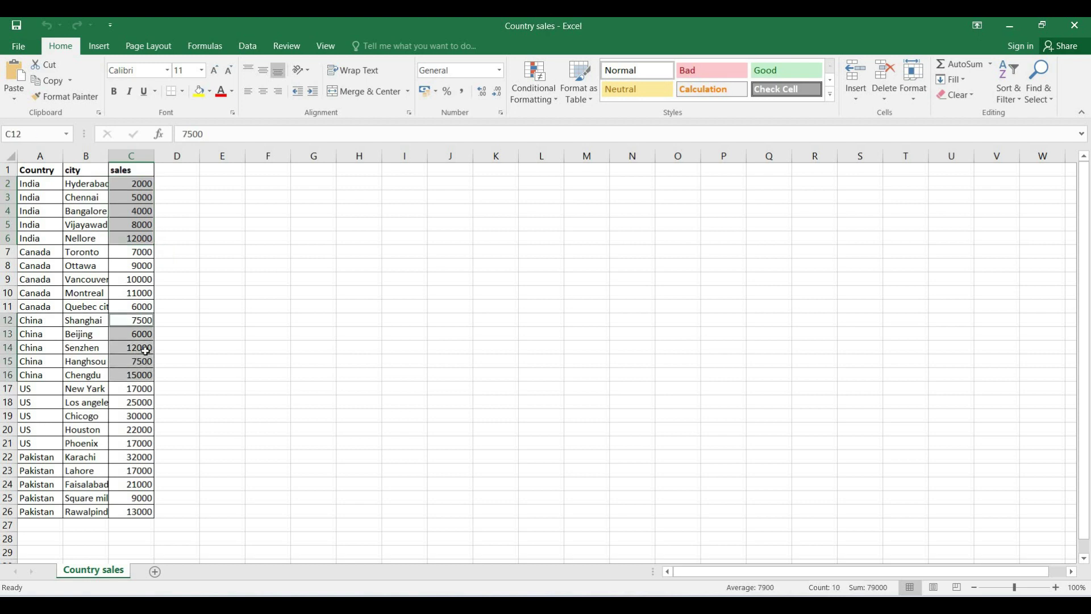
left_click_drag(143, 457, 143, 511)
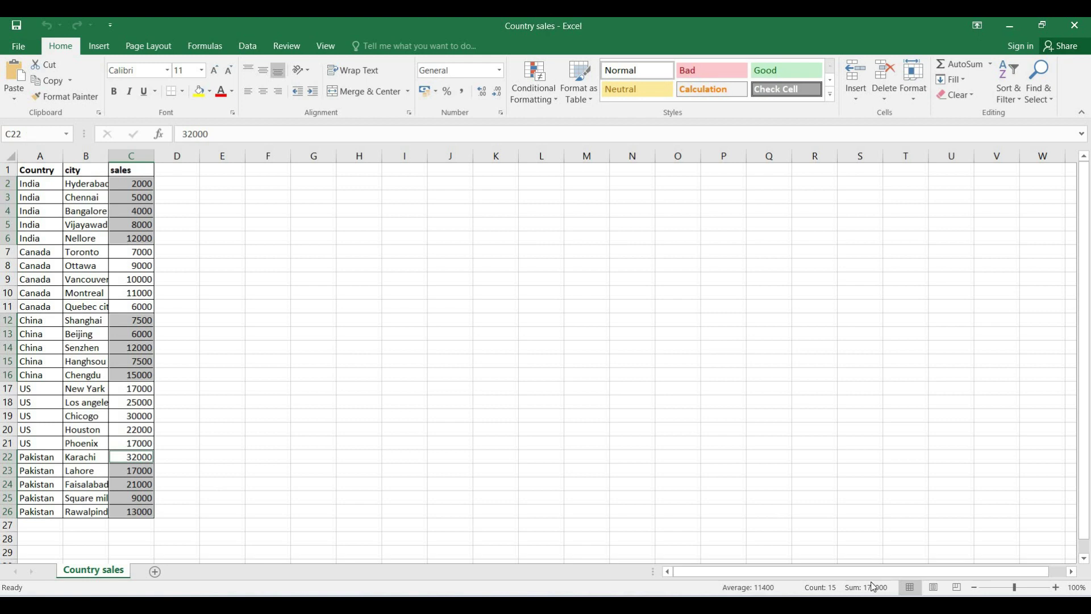
key("alt+Tab")
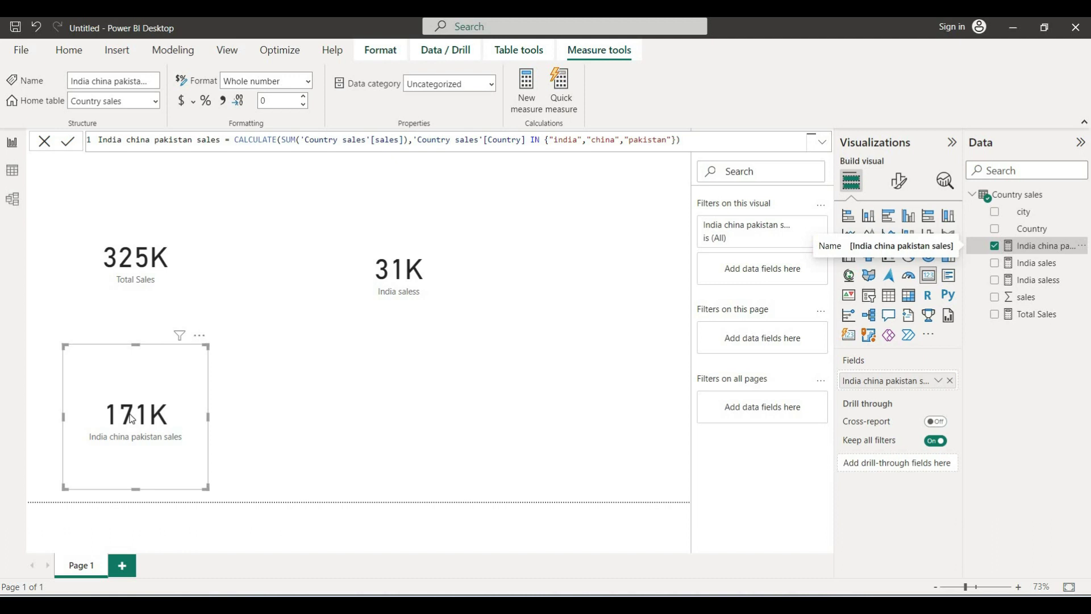
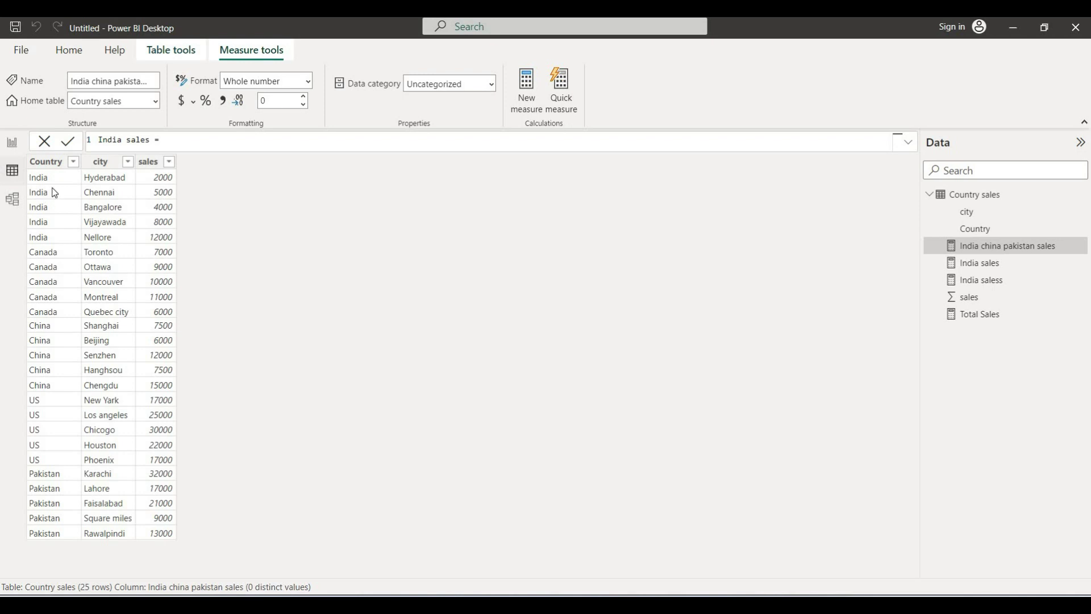
- Add a blank card beside the India china pakistan sales card and start a Country sales measure Hyderabad sales=CALCULATE([Total Sales],
left_click(11, 143)
left_click(230, 166)
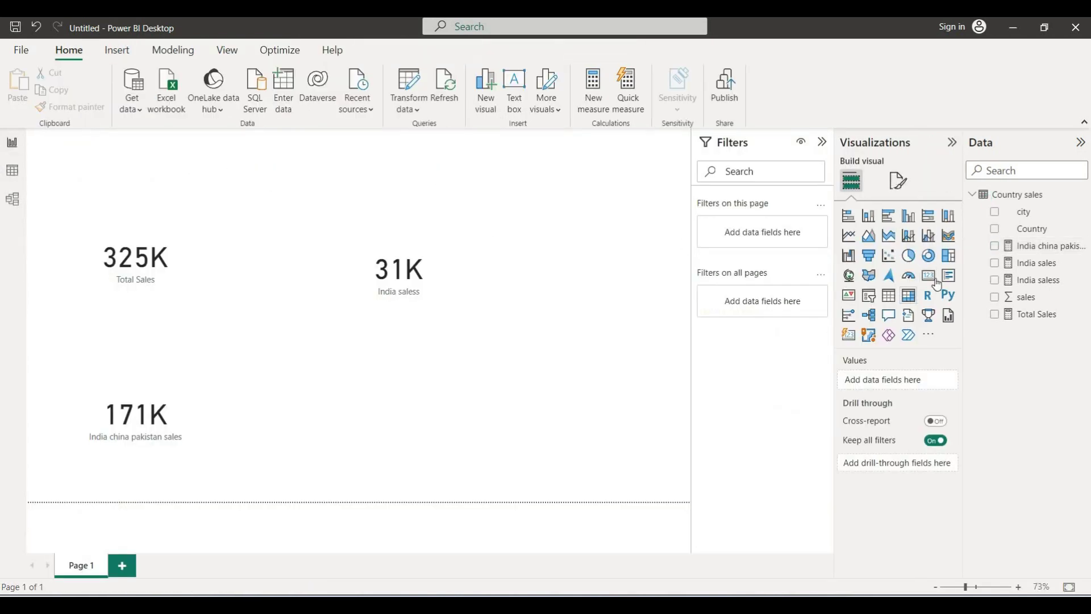
left_click(868, 282)
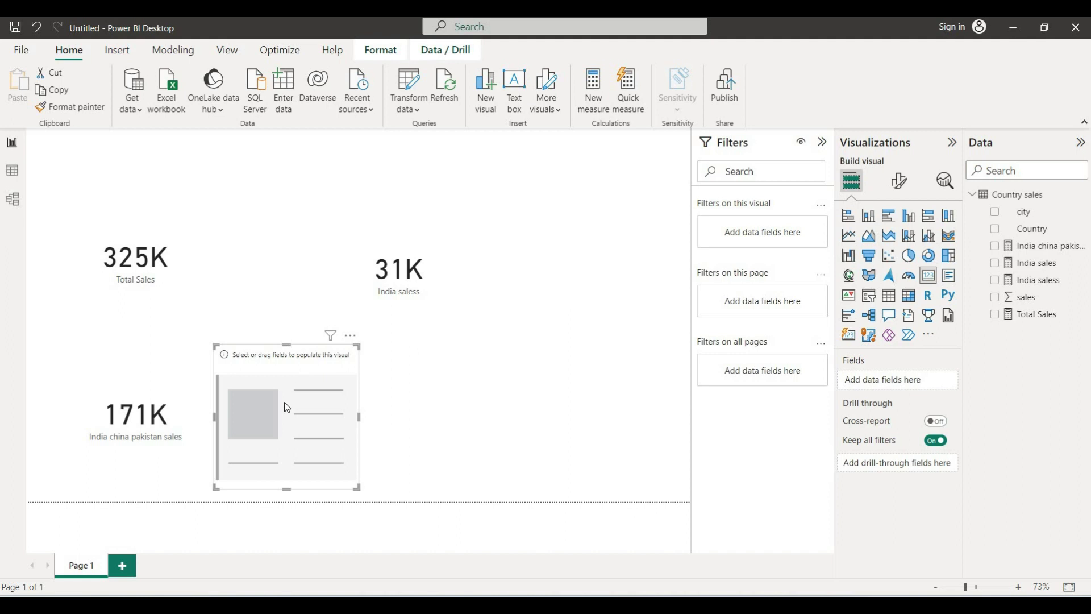
right_click(1009, 195)
left_click(994, 226)
type("Hyderabad ")
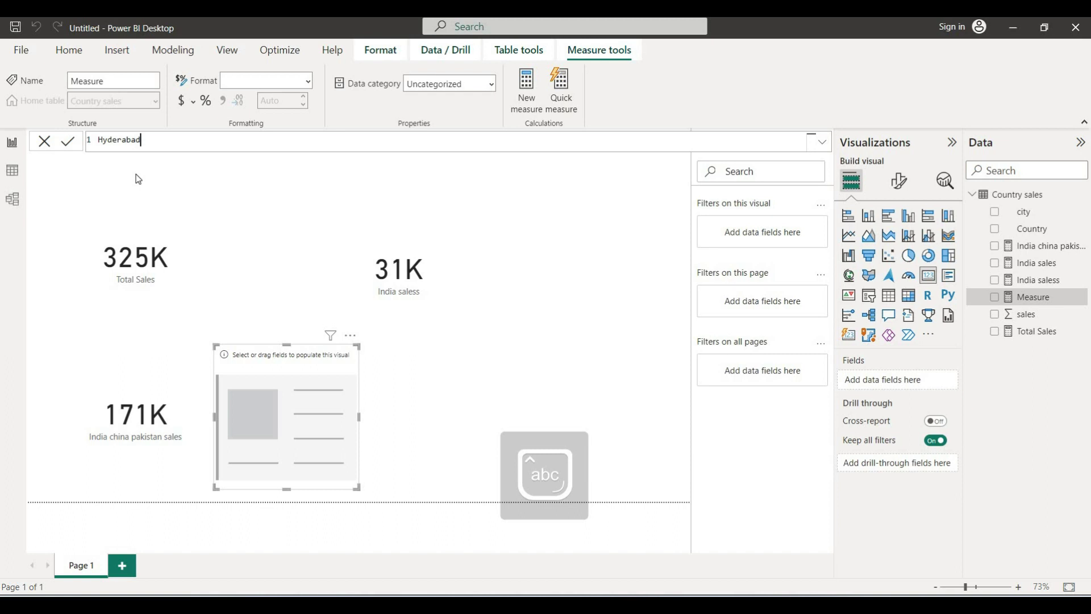
type("sales=CALCULATE([Total Sales]")
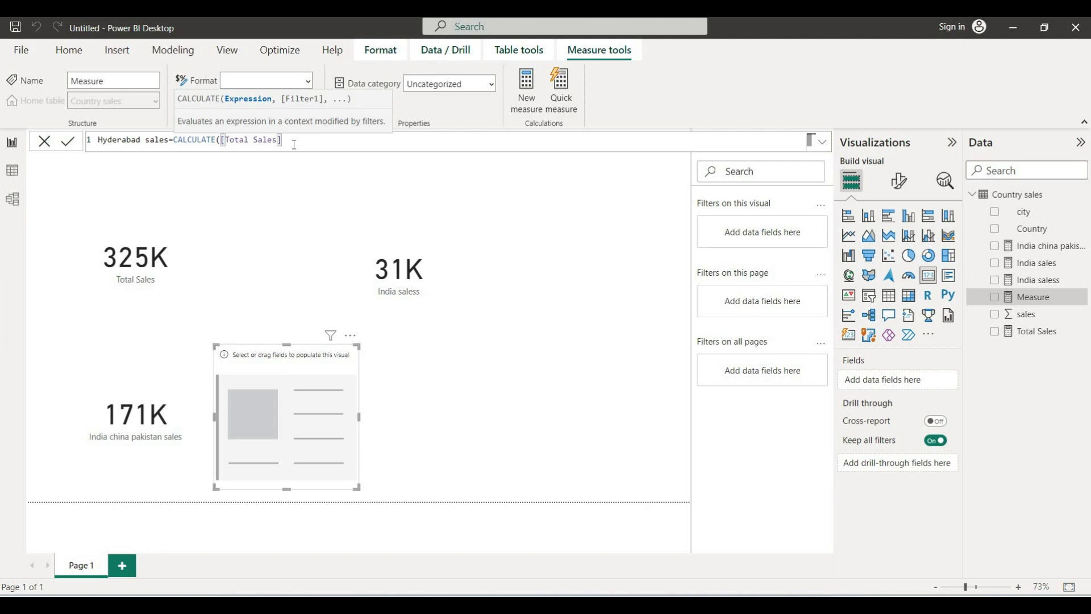
type(",")
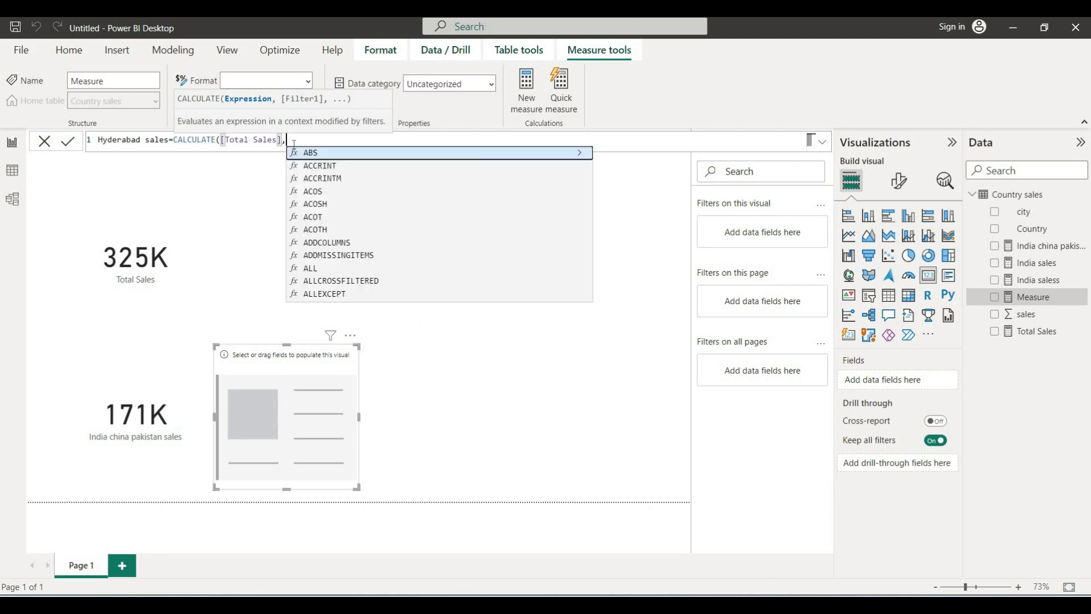
- Complete the measure with the filter 'Country sales'[Country]="India" && 'Country sales'[city]="hyderabad" and show it in the blank card
type("'Country sales'[Country]=")
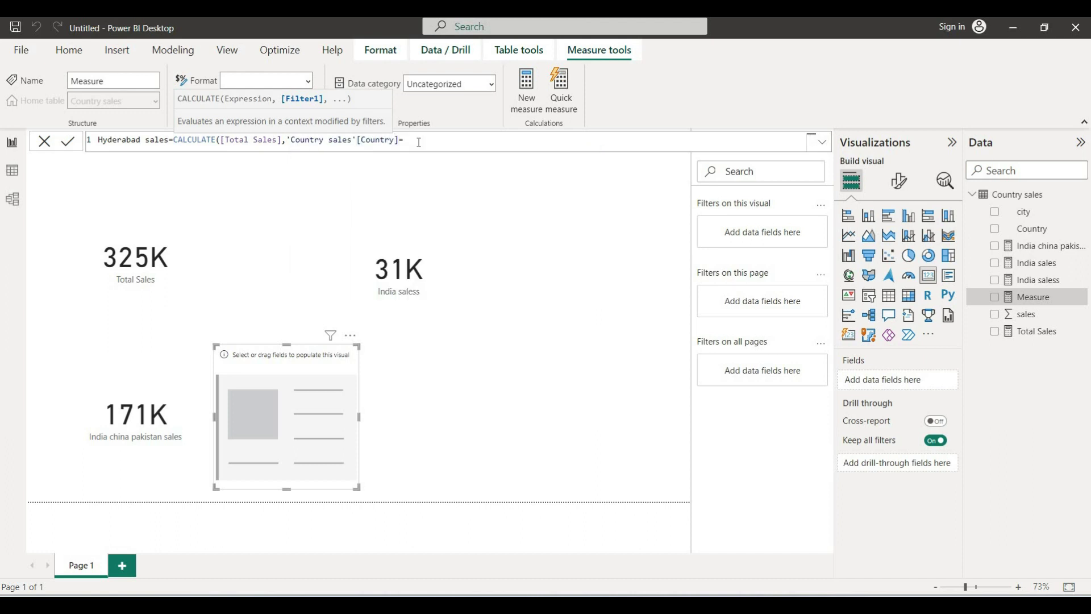
type("\"India\"")
type("&& countr")
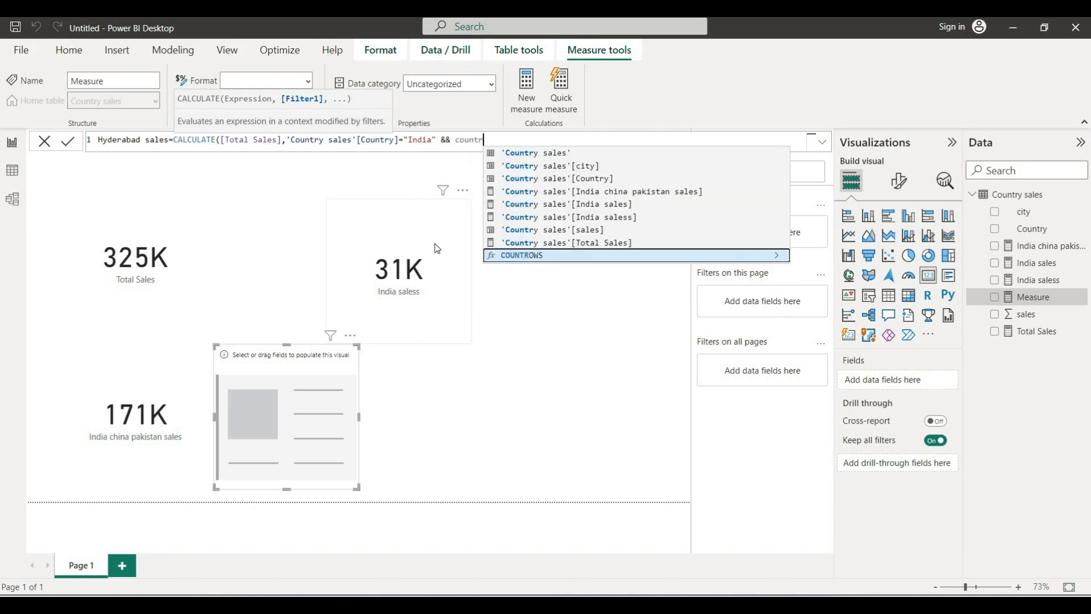
left_click(578, 172)
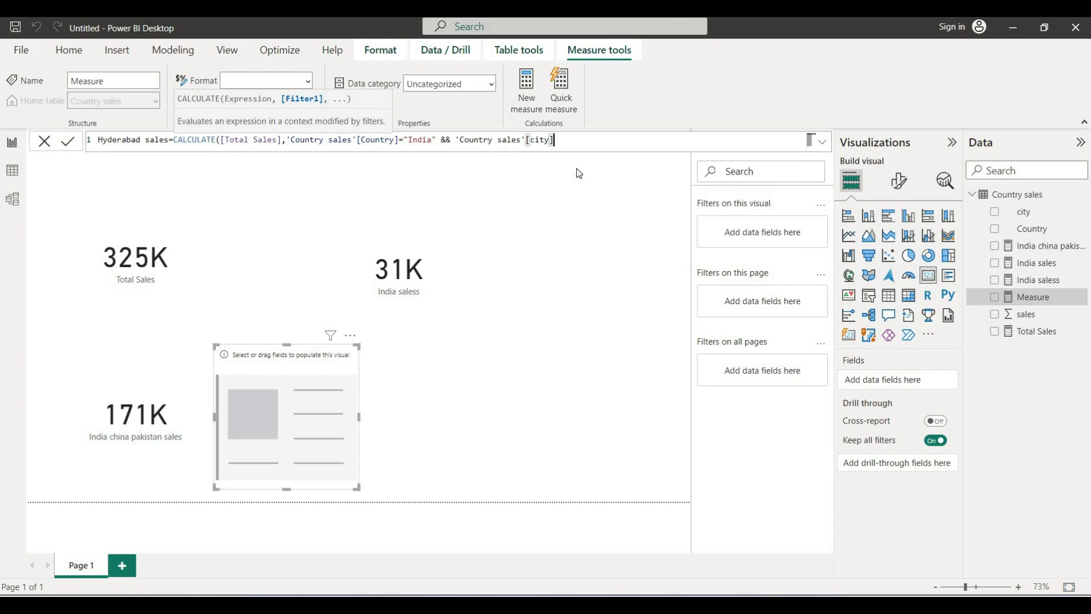
type("=\"hyderabad\")")
key("Return")
left_click_drag(1039, 248, 926, 380)
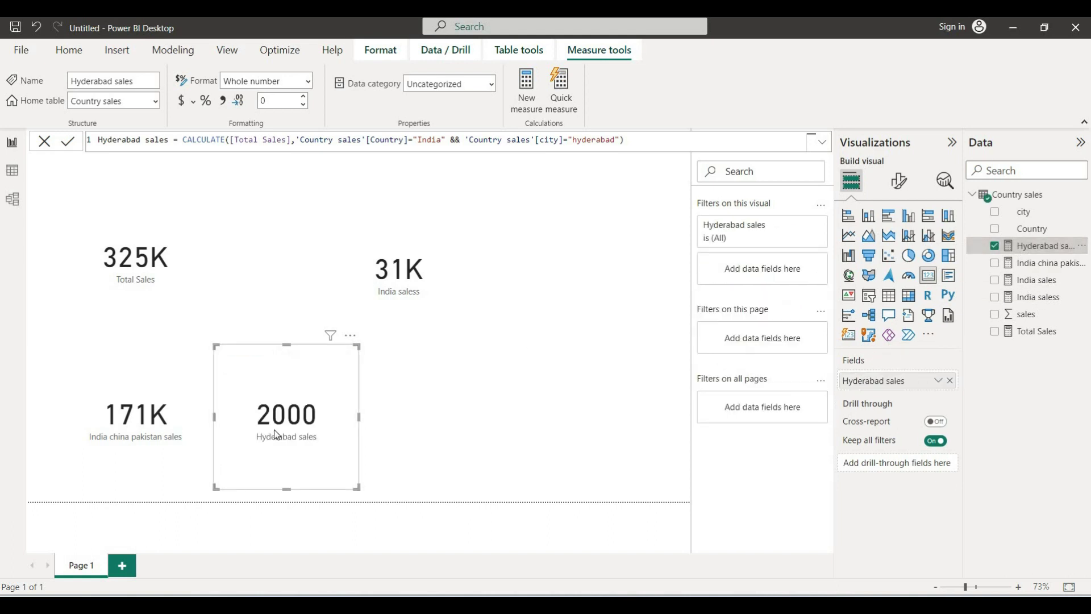
- Review the Country sales table data and the DAX formulas slide in PowerPoint, ending on the Power BI report page
left_click(13, 171)
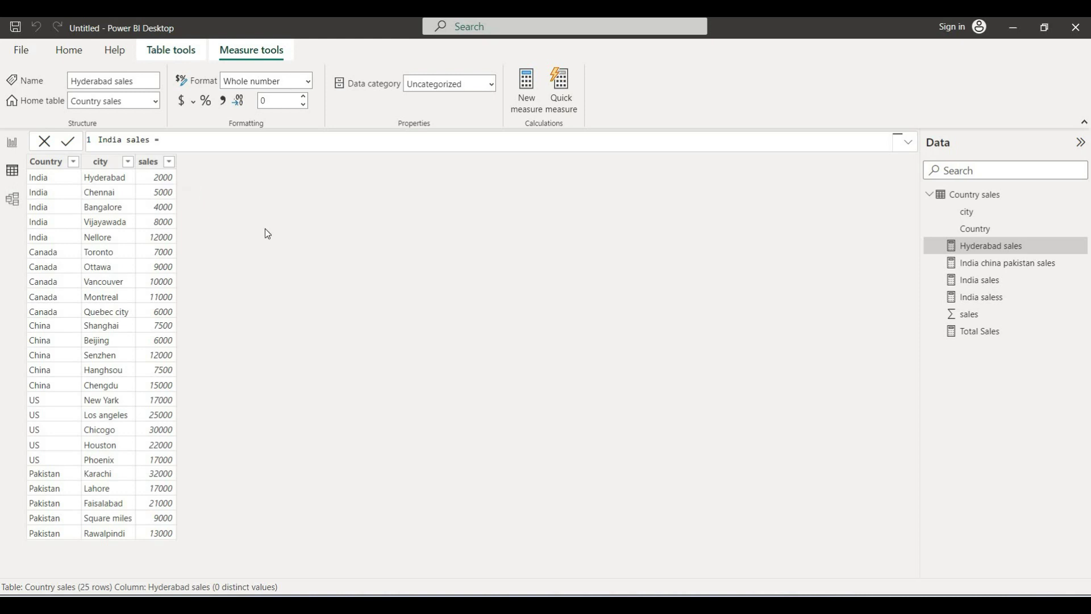
key("alt+Tab")
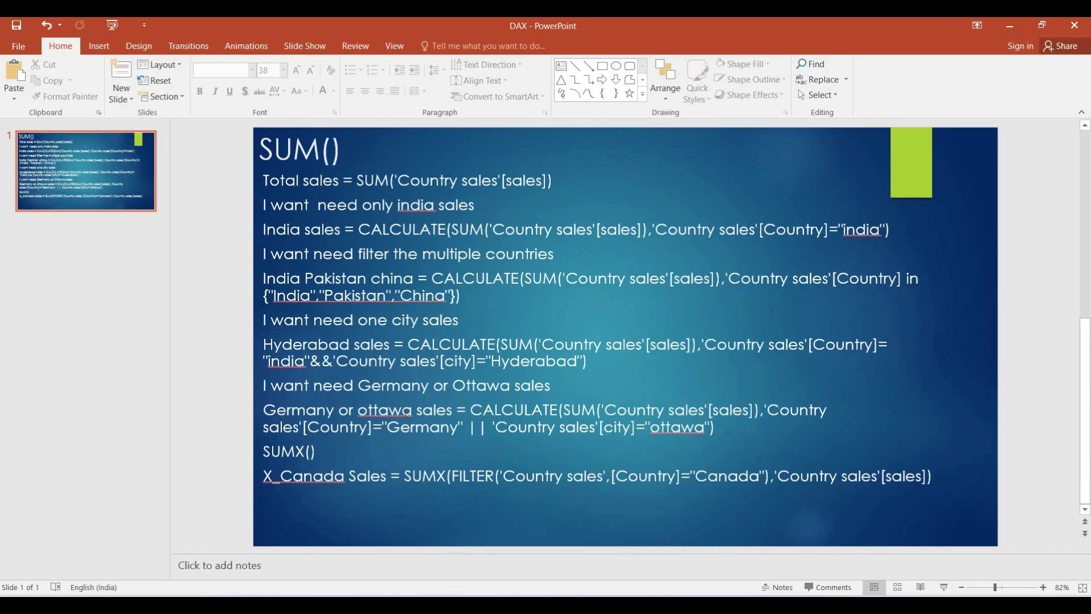
key("alt+Tab")
key("alt+Tab")
key("alt+Tab")
left_click(12, 142)
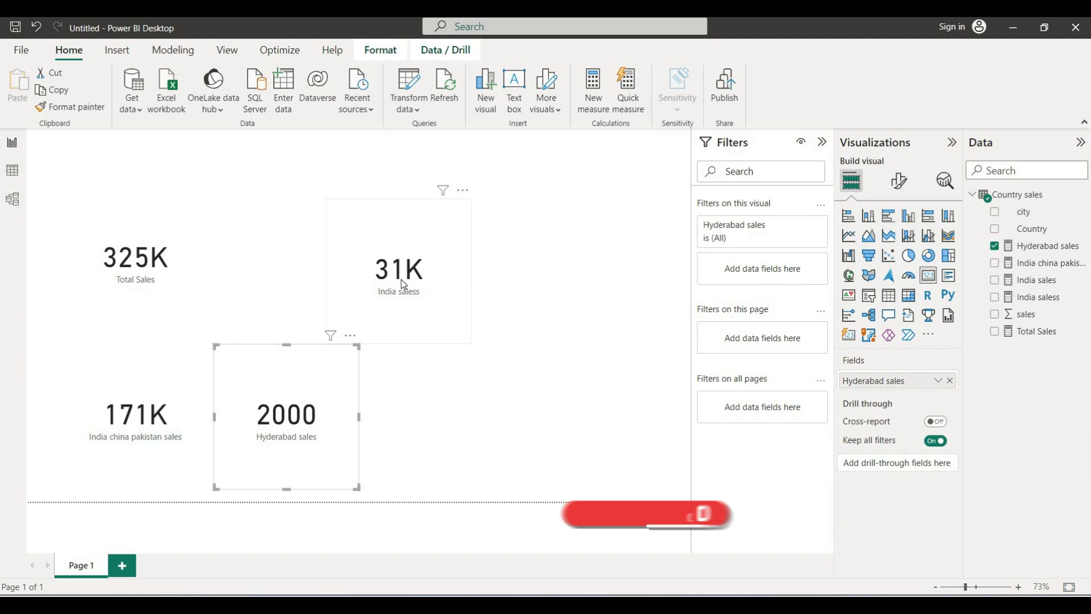
left_click(13, 170)
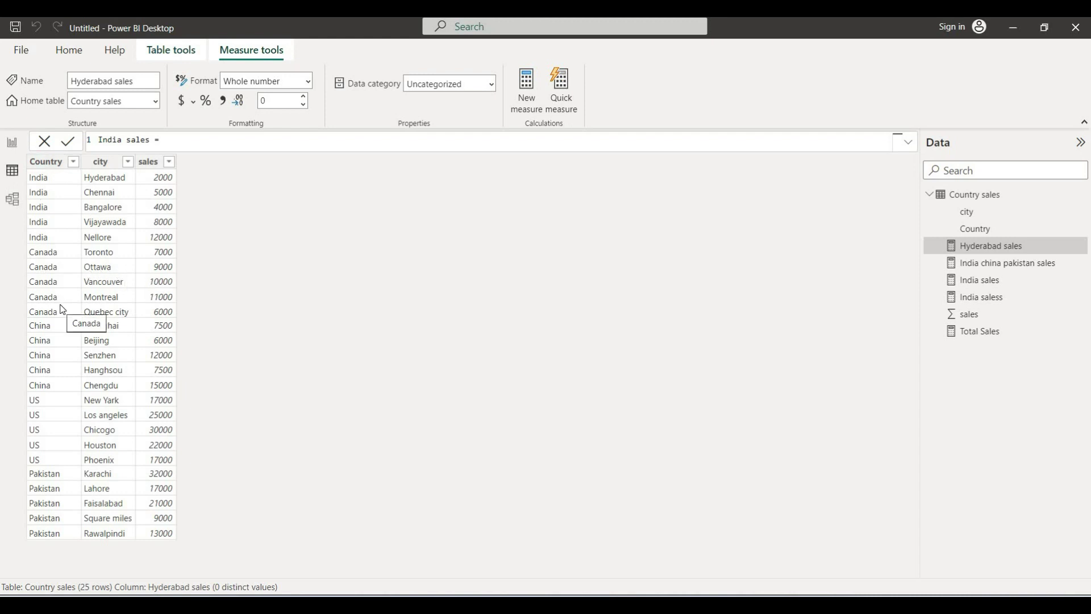
left_click(12, 142)
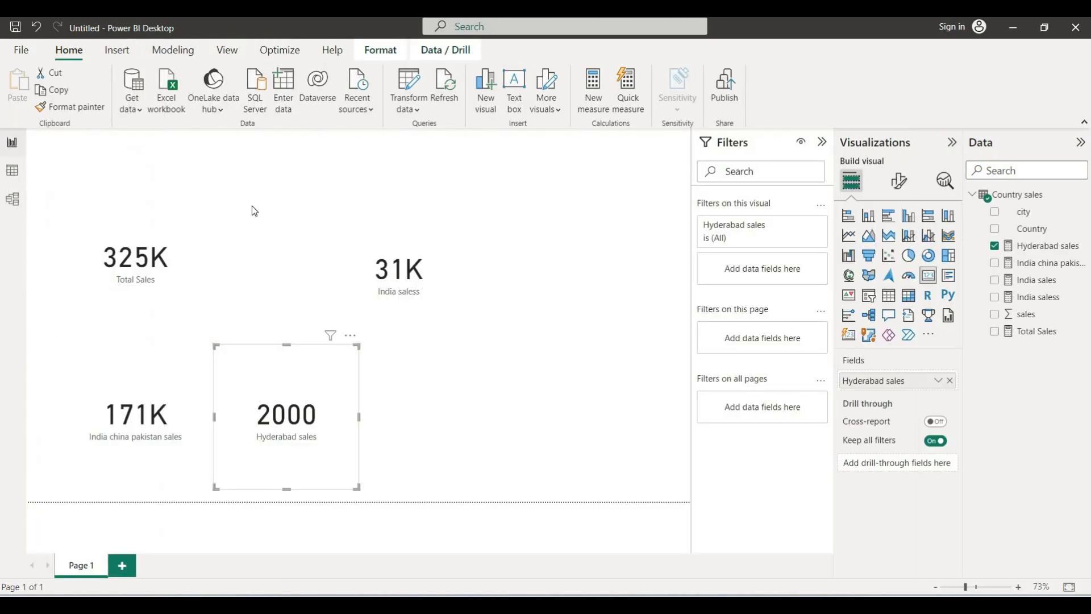
- Add a blank card beside the Hyderabad sales card and start a measure Germany or ottawa sales=CALCULATE([Total Sales]
left_click(594, 91)
type("Ge")
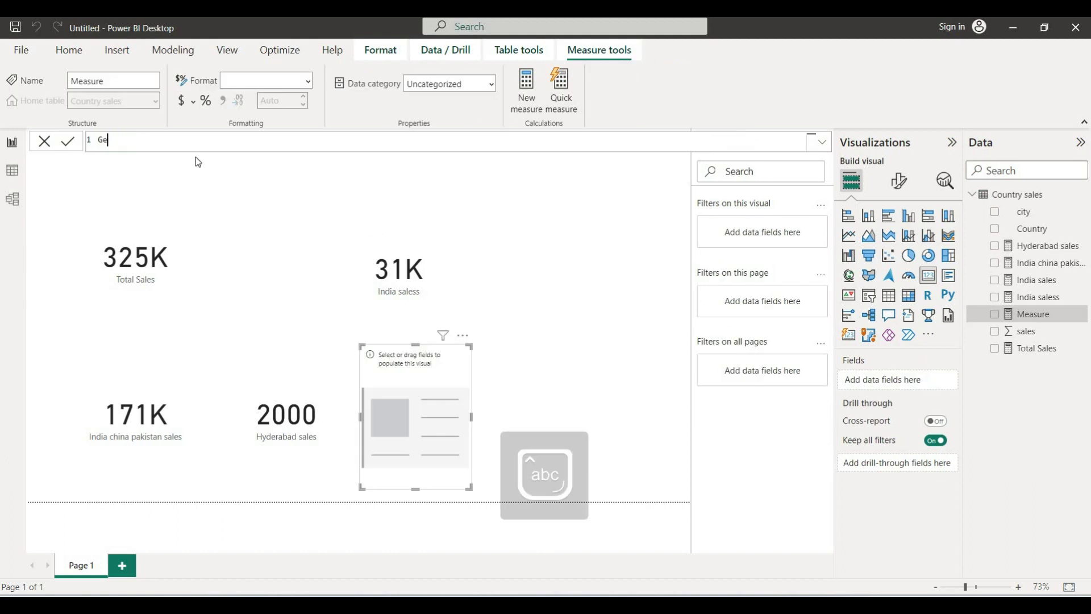
type("rmany or ottawa sales")
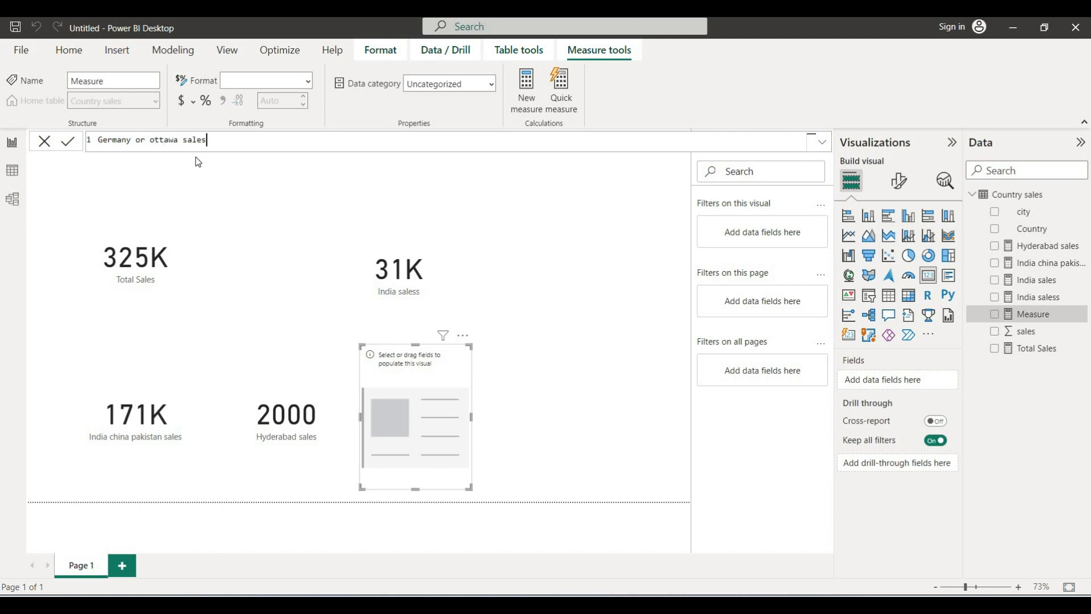
type("=CALCULATE(")
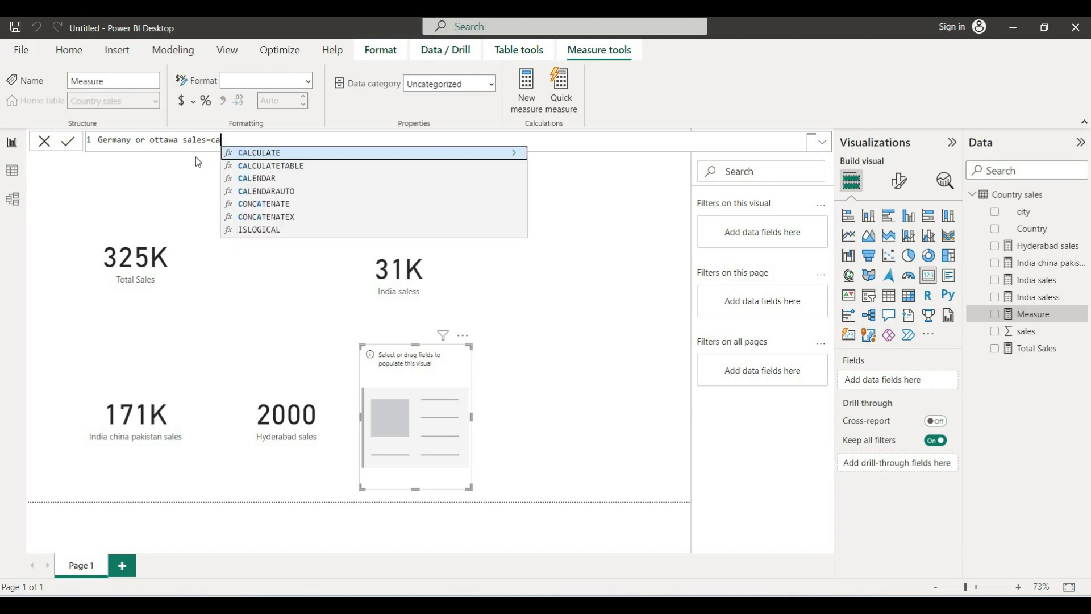
type("sum")
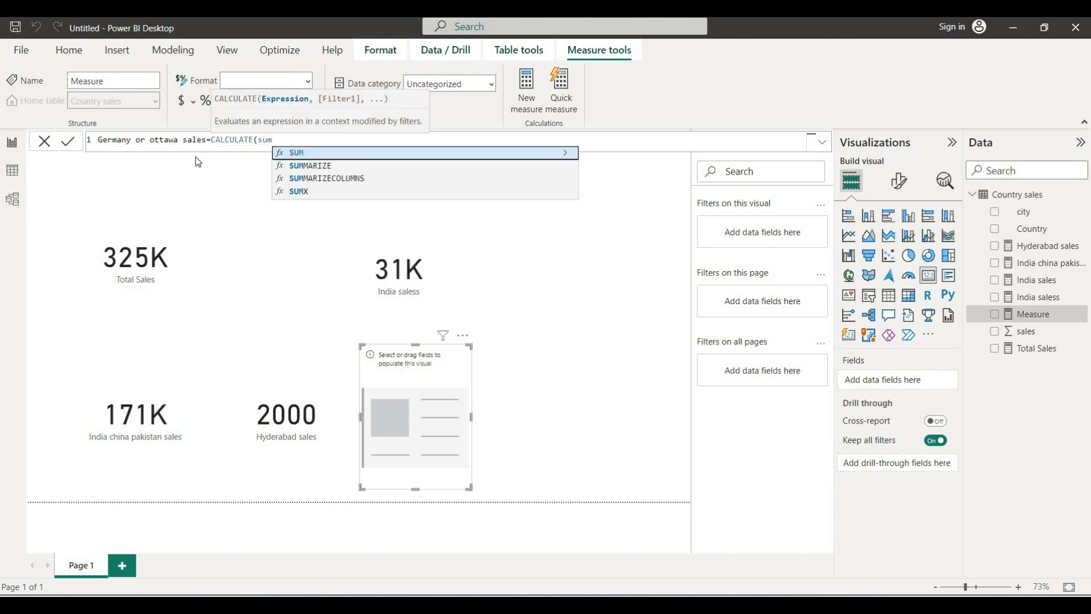
key("Tab")
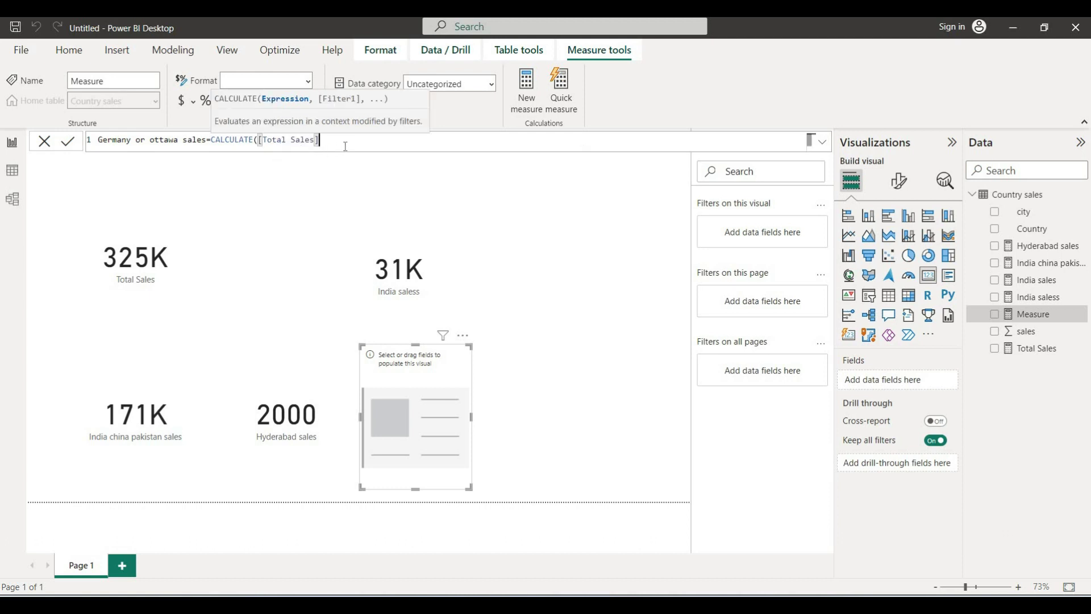
- Complete the measure with the filters 'Country sales'[Country]="Germany",'Country sales'[city]="ottawa" and commit it
type(",count")
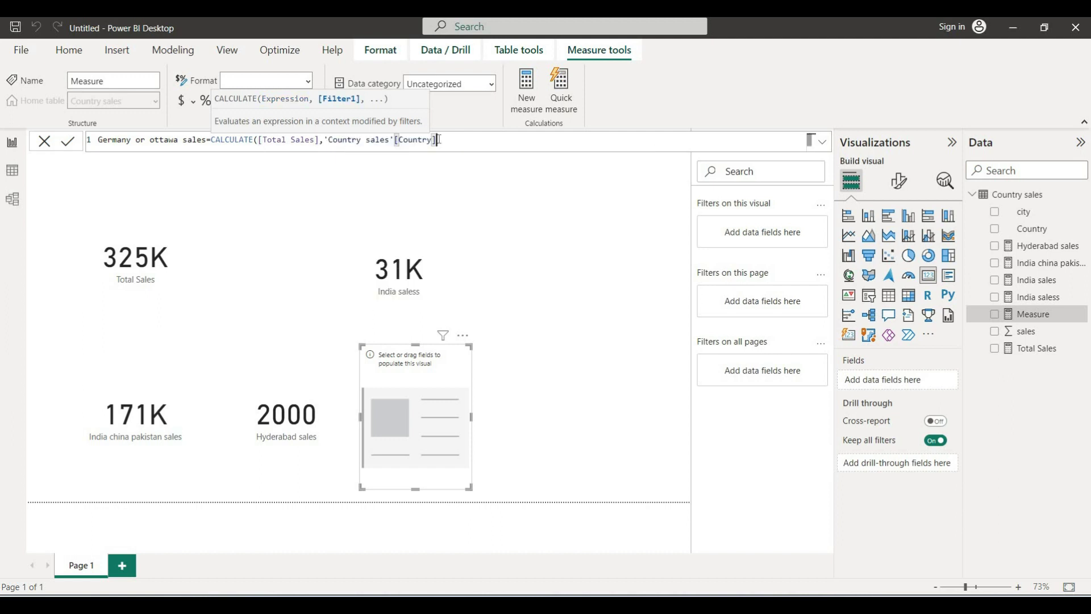
type("=\"")
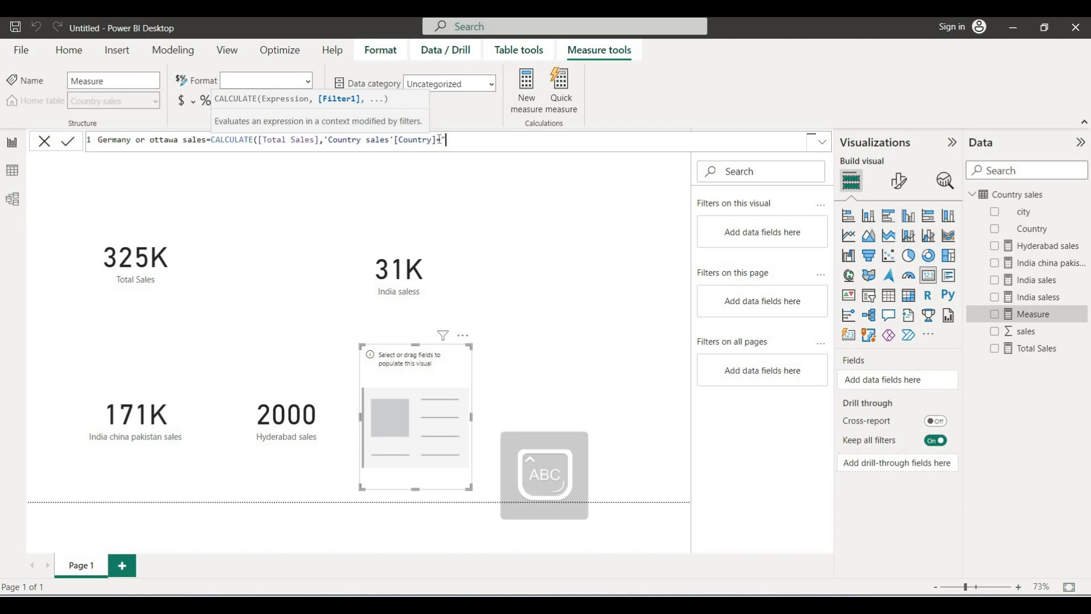
type("Germany\",'Country sales'[city]")
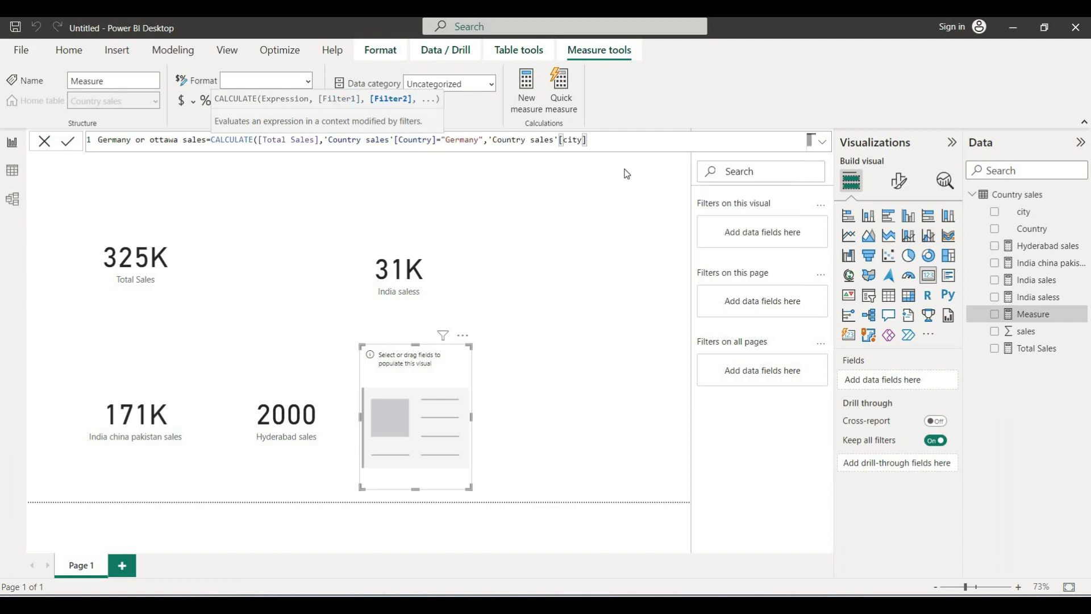
type("=")
type("\"ottawa\")")
key("Return")
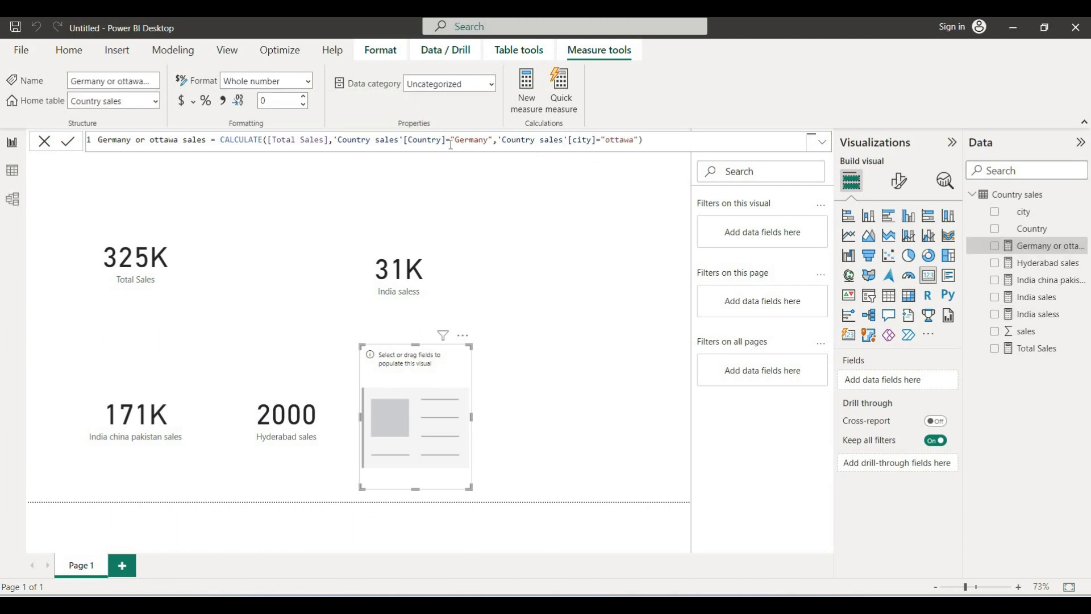
- Replace the comma between the Germany and ottawa filters with || and show the measure in the blank card
left_click(500, 140)
key("BackSpace")
type("||")
left_click_drag(1043, 245, 933, 381)
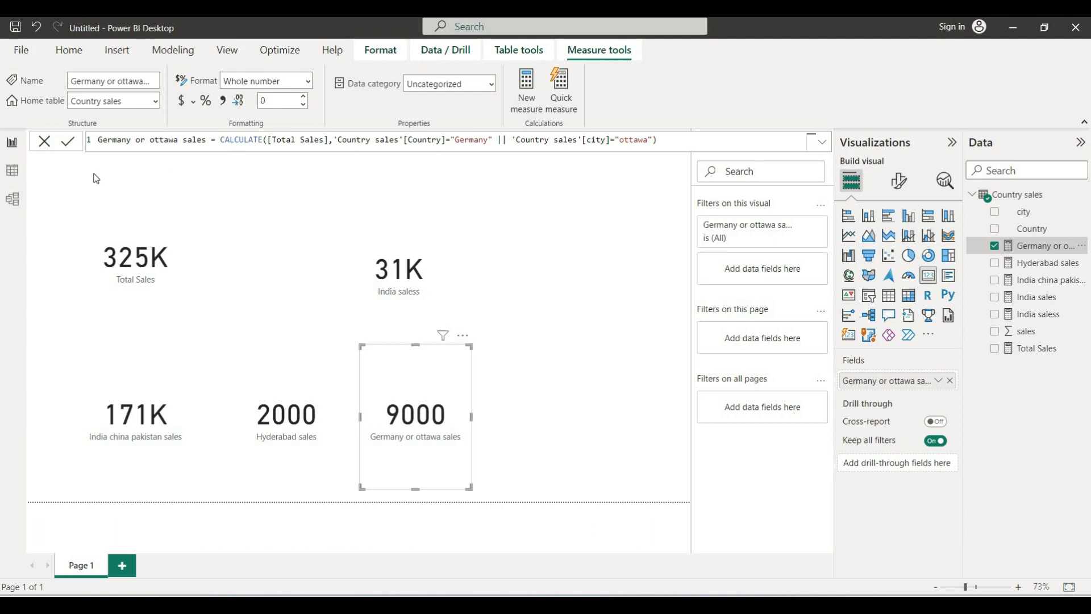
- Check the Ottawa sales row in the table data and the SUMX formula on the PowerPoint slide, and return to Power BI Desktop
left_click(13, 173)
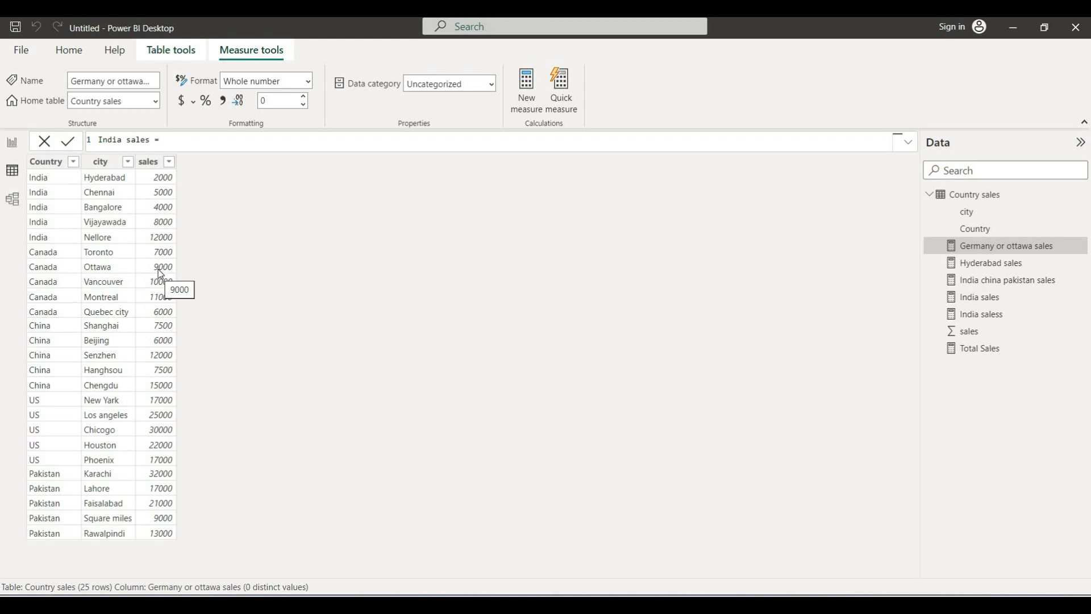
key("alt+Tab")
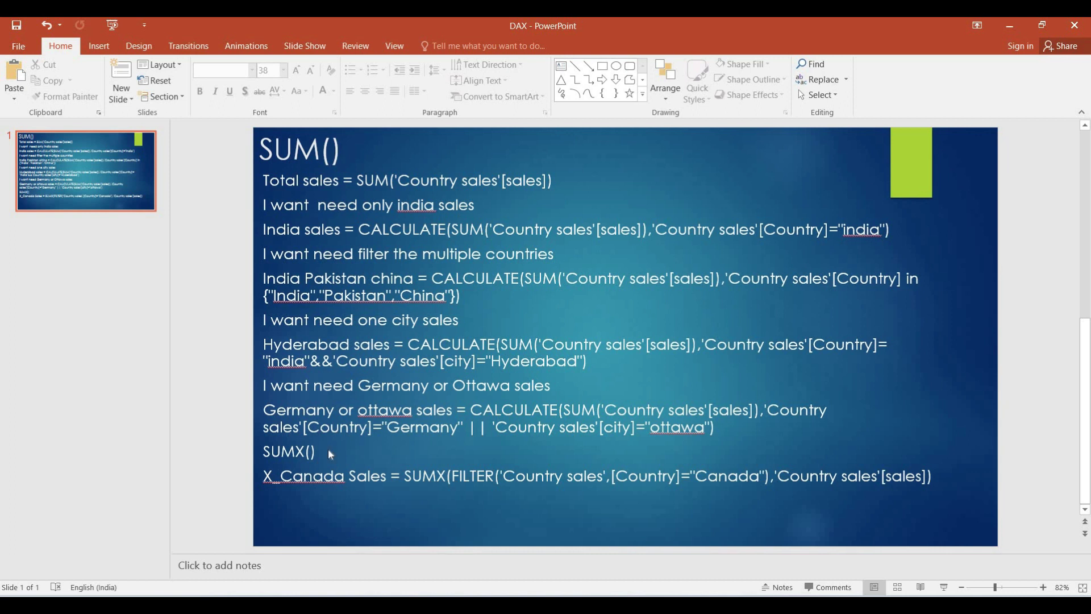
key("alt+Tab")
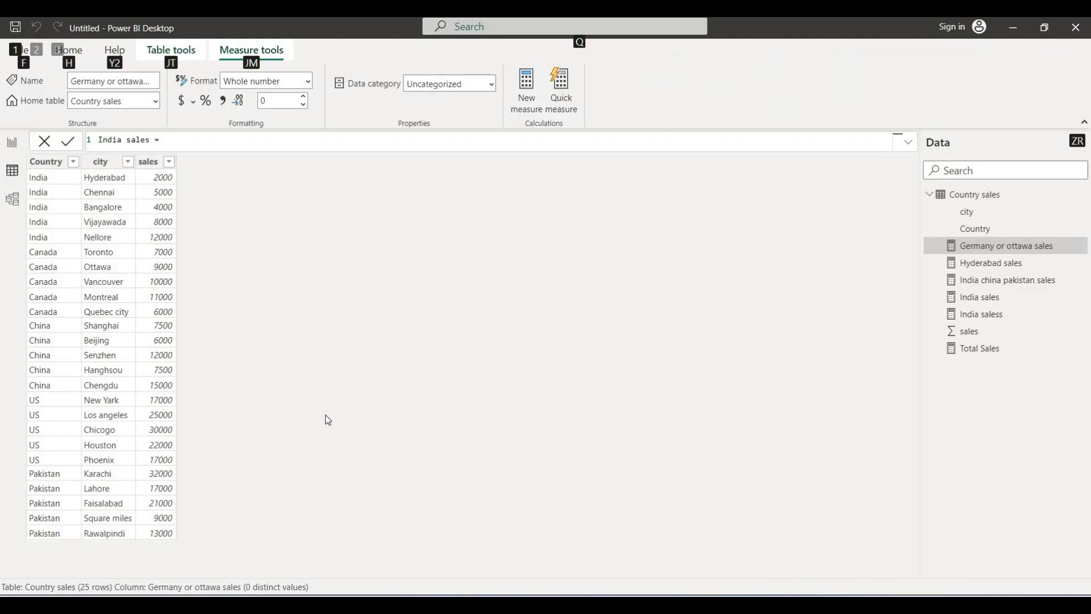
- Add a blank card beside the India saless card and start a measure x_canada sales= in the Country sales table
left_click(11, 153)
left_click(580, 195)
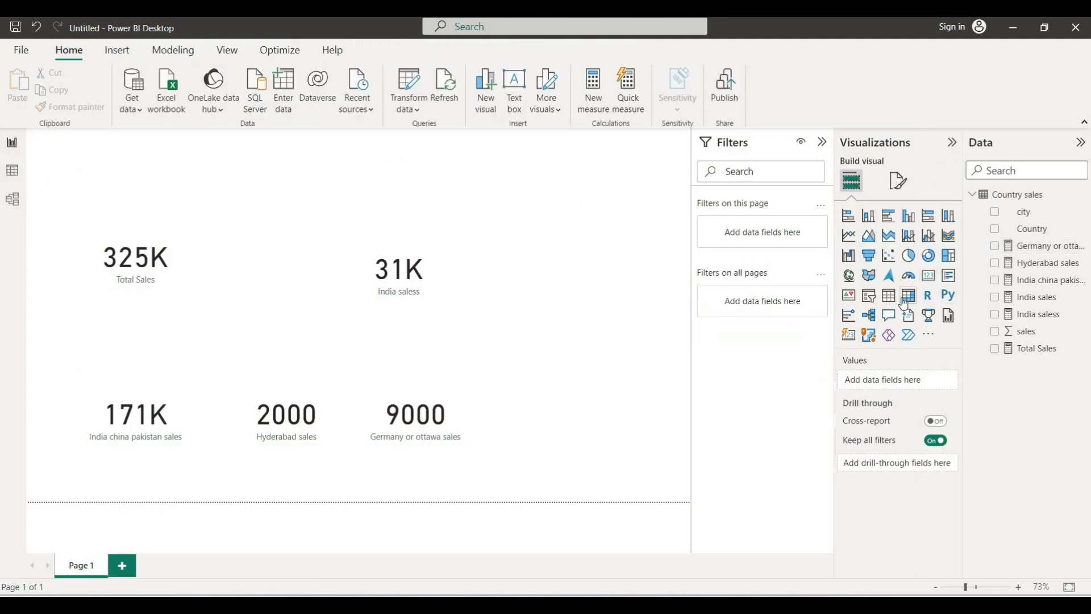
left_click(929, 275)
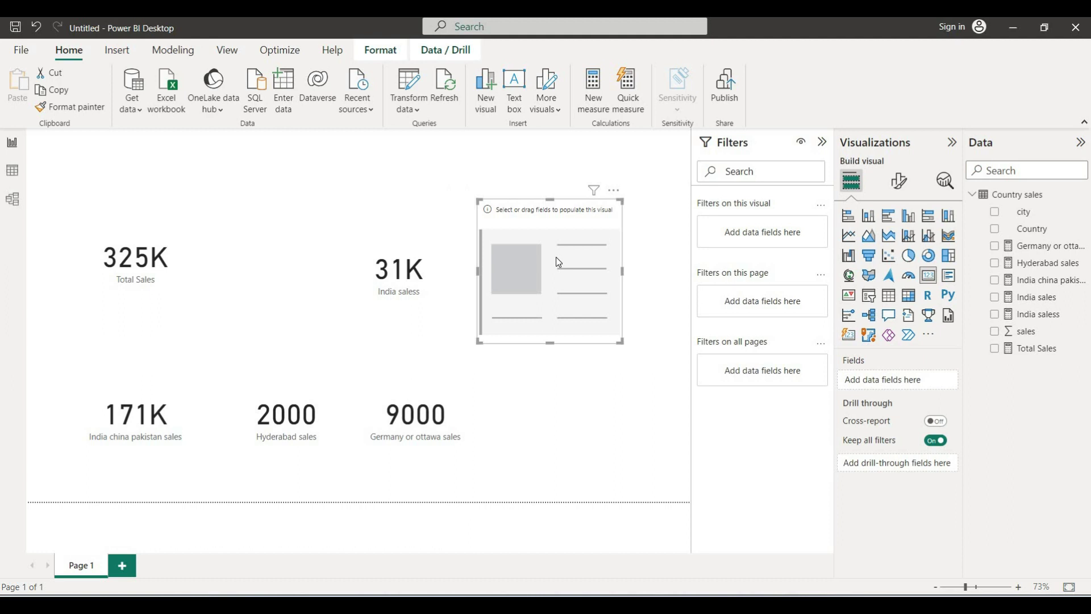
right_click(1013, 198)
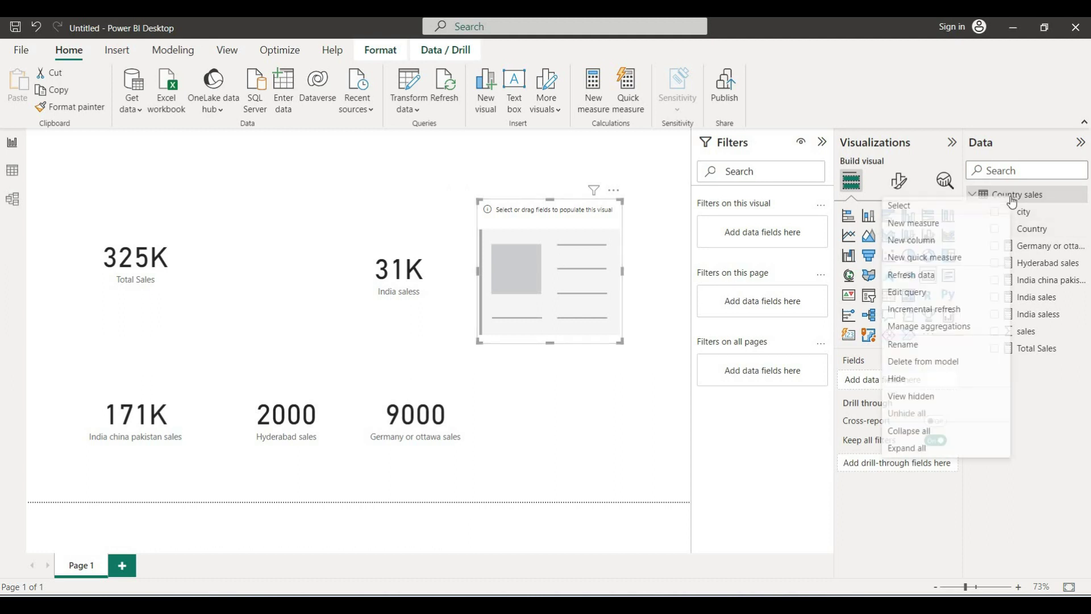
left_click(932, 225)
type("x_canada sales=")
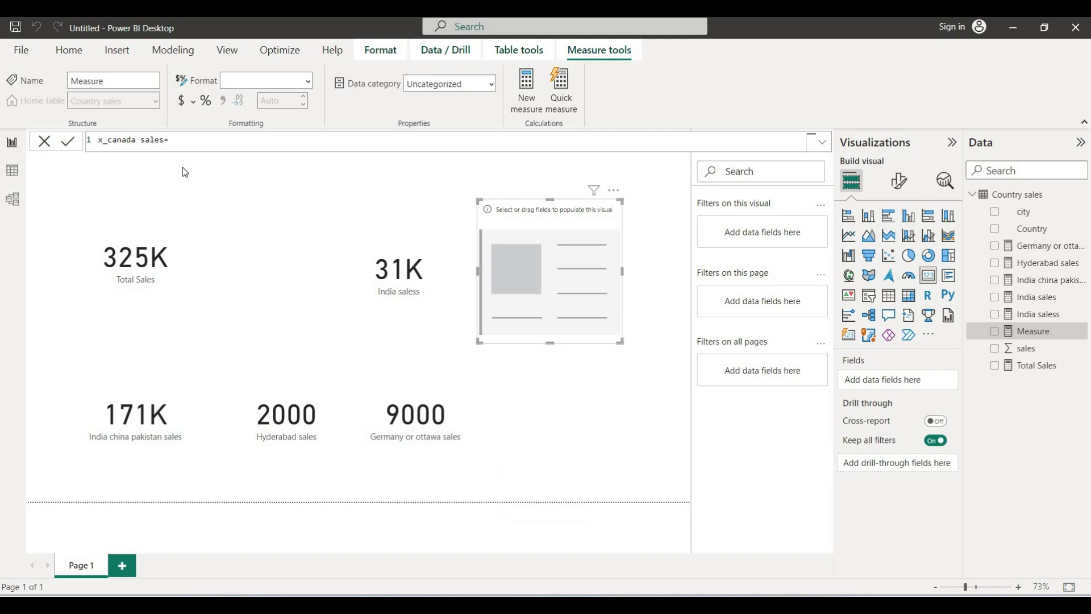
- Complete the measure as X_Canada Sales = SUMX(FILTER('Country sales',[Country]="Canada"),'Country sales'[sales]) and show it in the blank card
type("sumx")
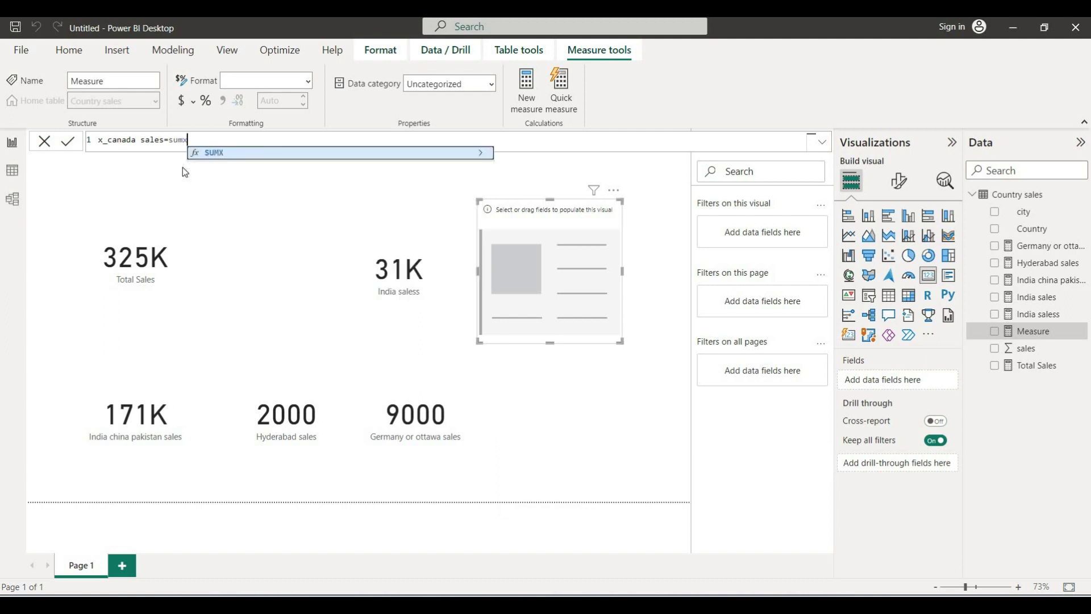
key("Tab")
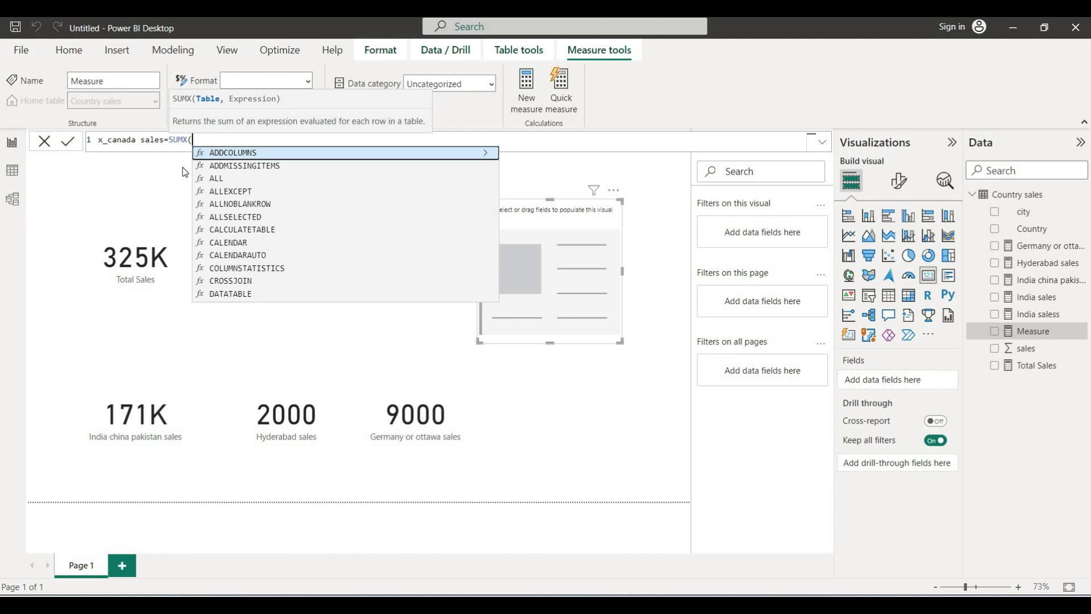
type("filter")
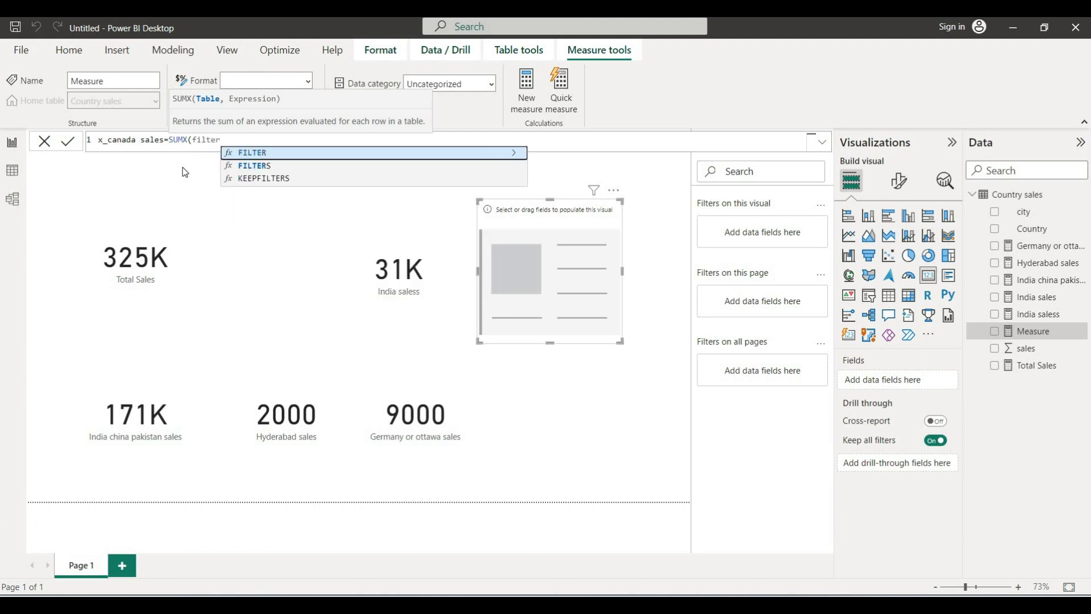
key("Tab")
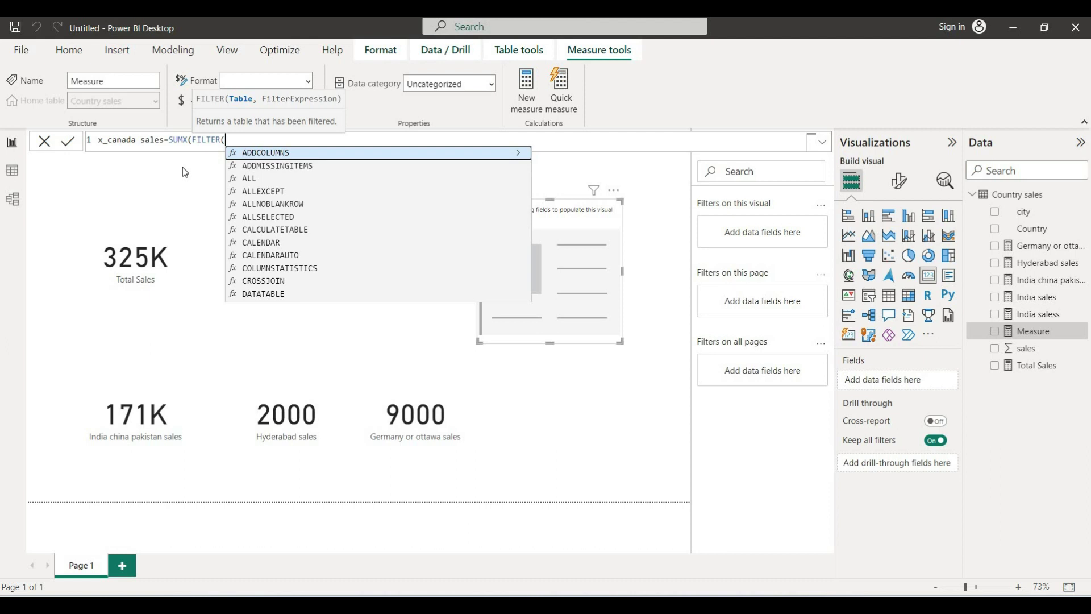
type("countr")
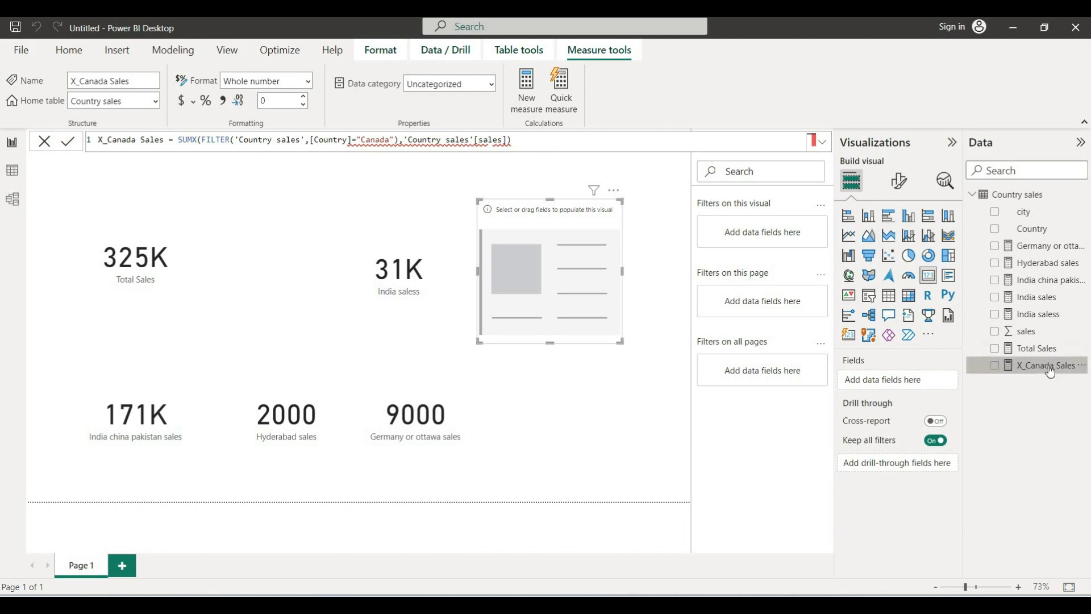
left_click_drag(1049, 373, 923, 383)
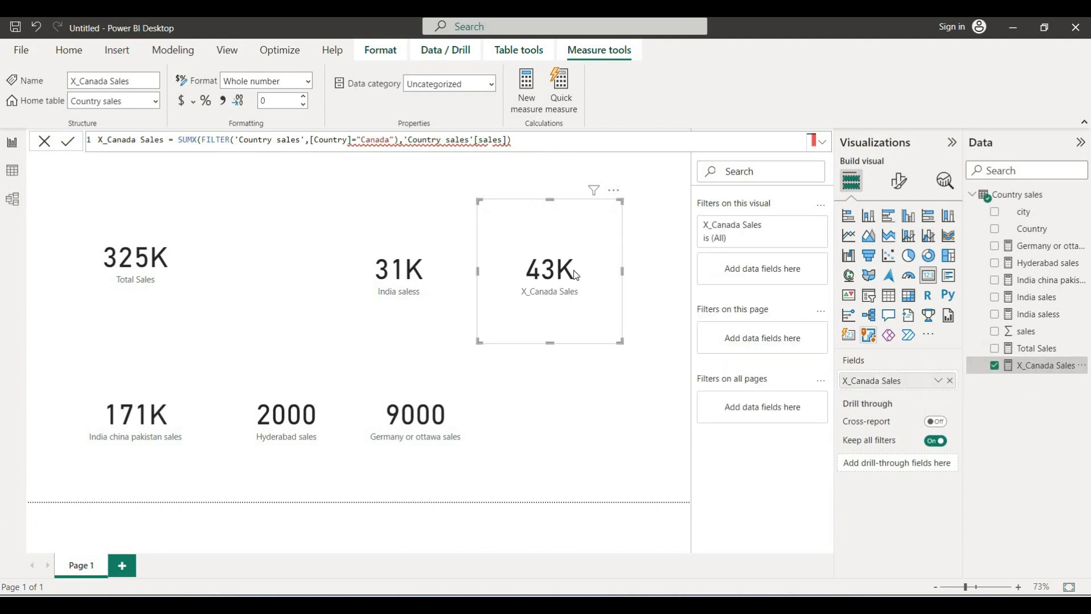
- Compare the X_Canada Sales card with the Canada rows in the table data, and switch to the Country sales workbook in Excel to check them
left_click(7, 177)
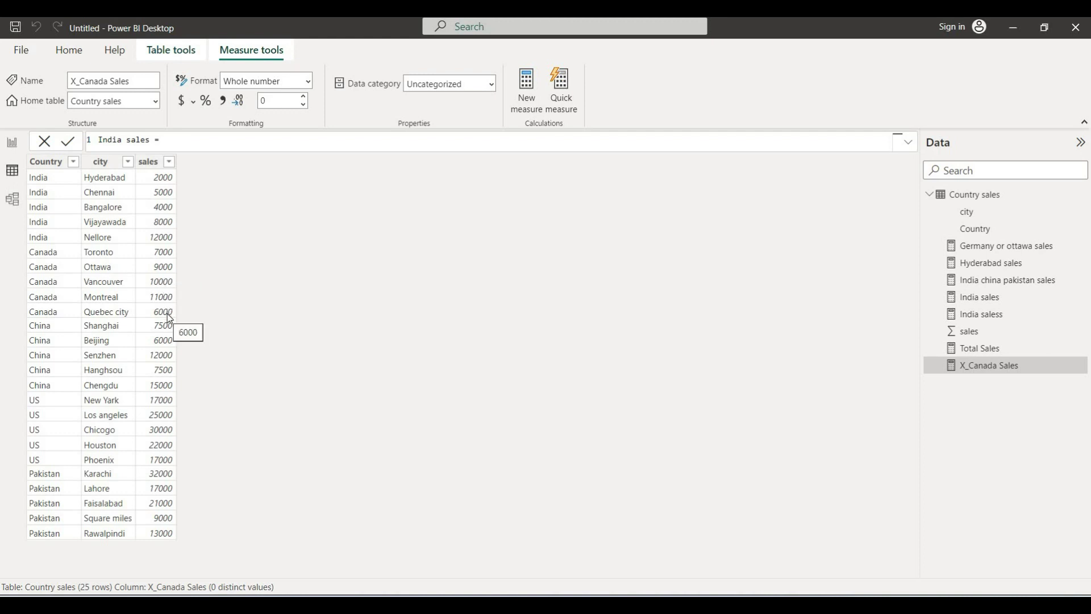
left_click(11, 146)
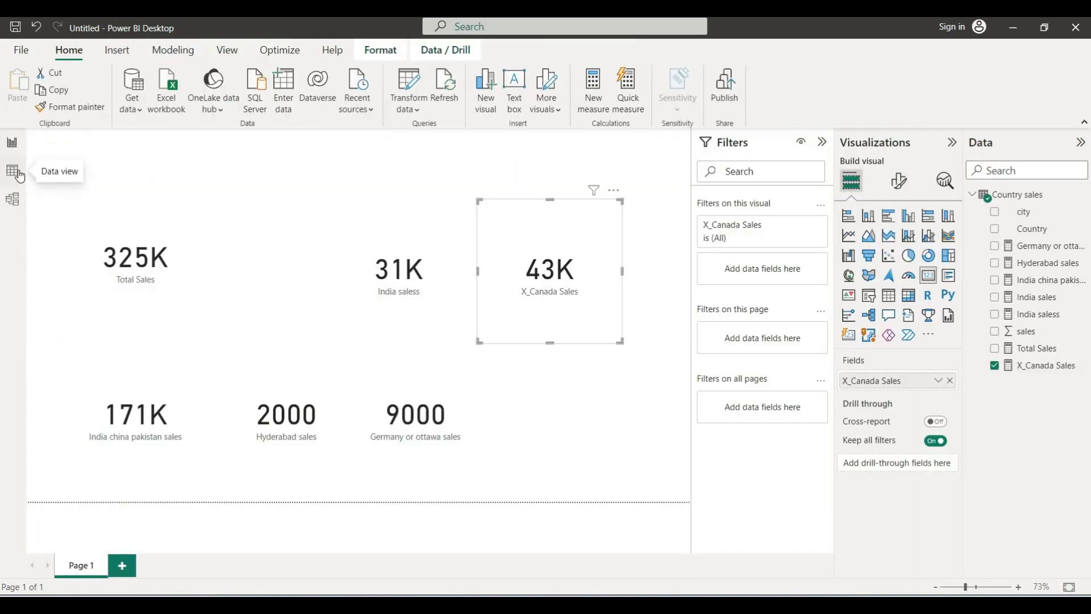
left_click(18, 174)
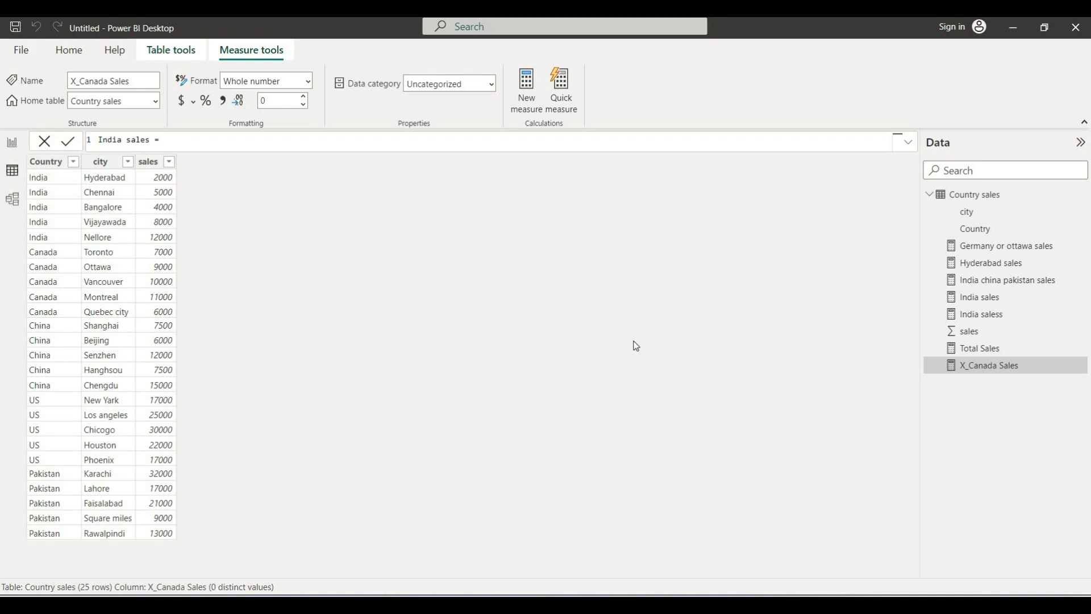
left_click(13, 149)
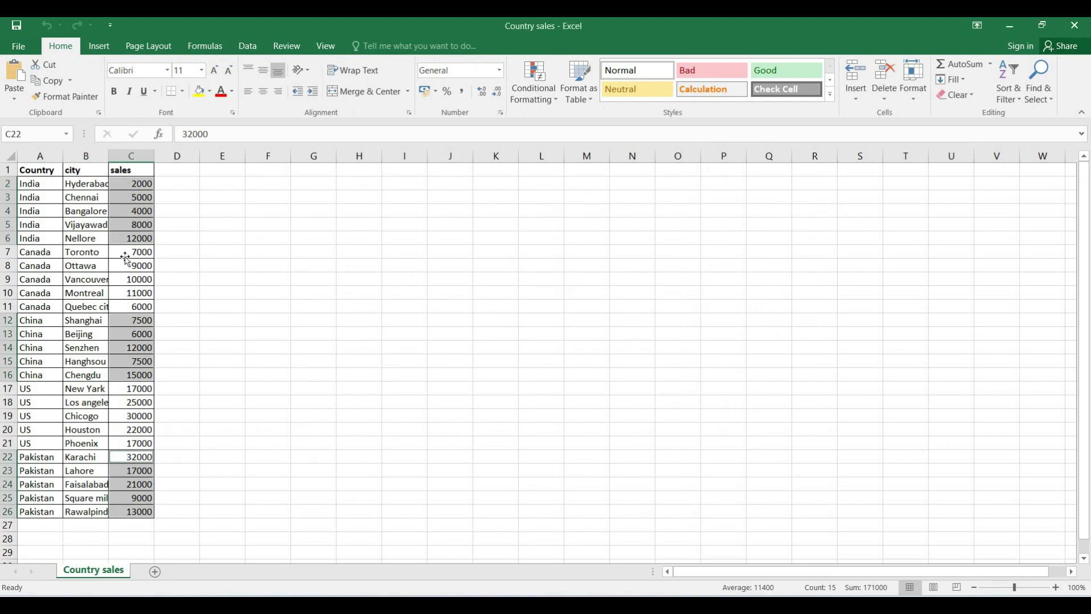
left_click(130, 252)
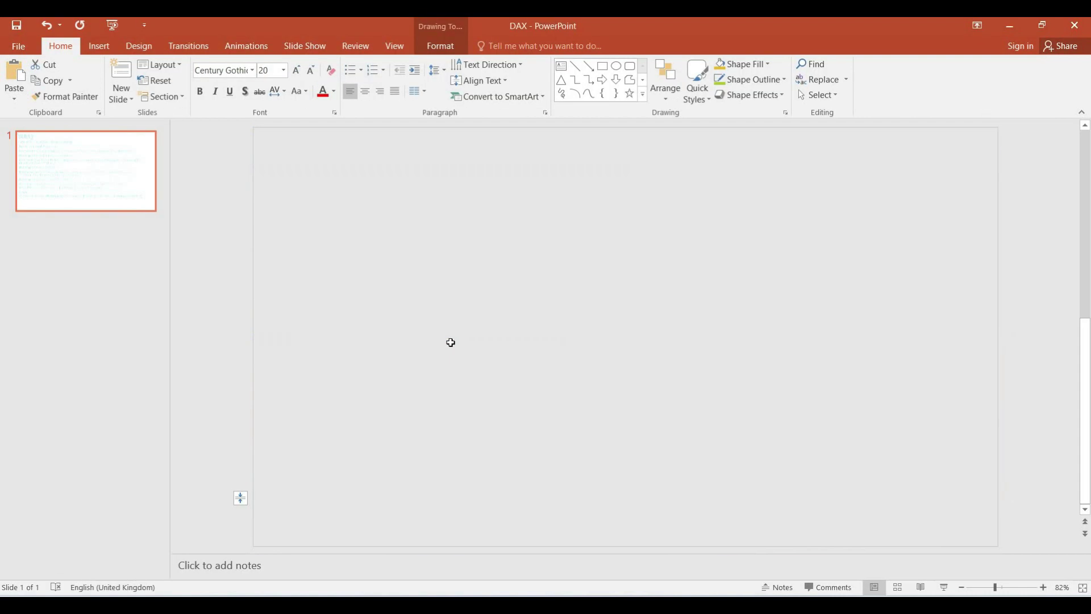